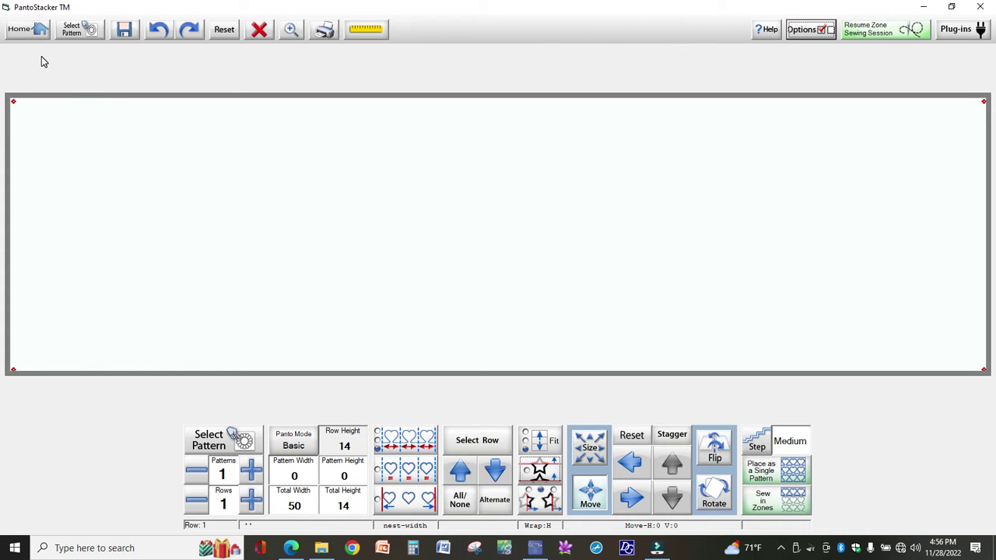
Open the Read Pattern browser, move it up and left, and list the Block designs
{"action": "left_click", "coordinate": [76, 37]}
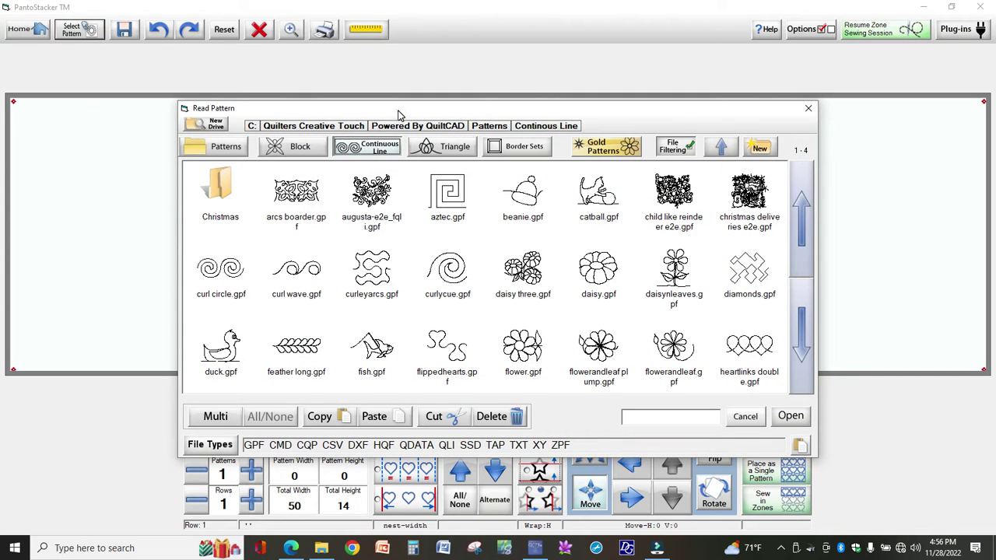
{"action": "left_click_drag", "start_coordinate": [399, 110], "coordinate": [382, 65]}
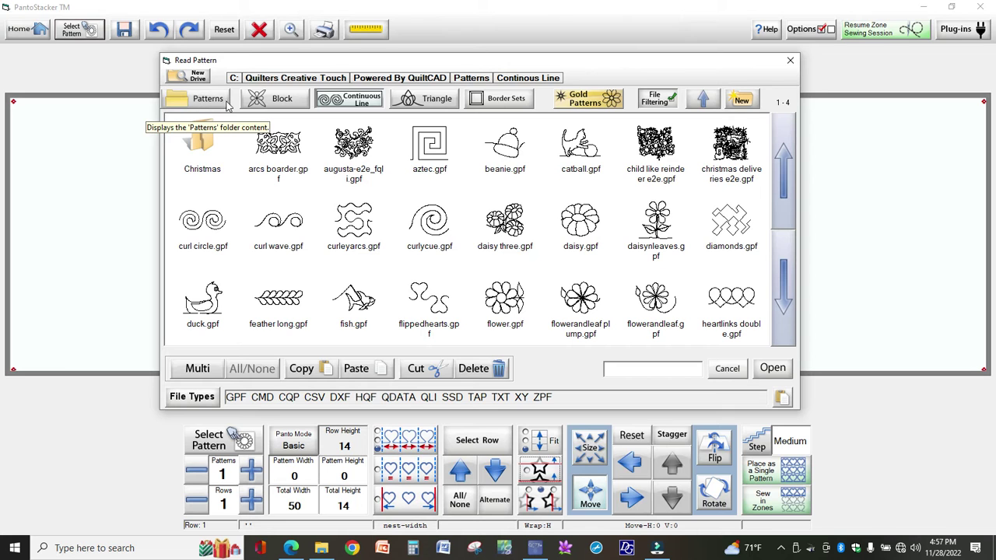
{"action": "left_click", "coordinate": [275, 102]}
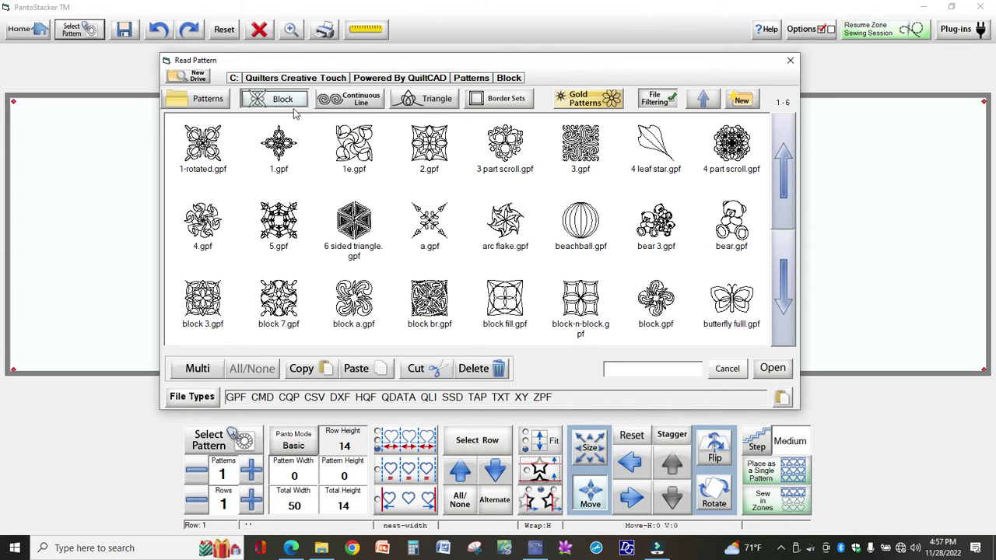
Look through the Christmas and Continuous Line folders, then return to the Patterns folder list
{"action": "left_click", "coordinate": [201, 102]}
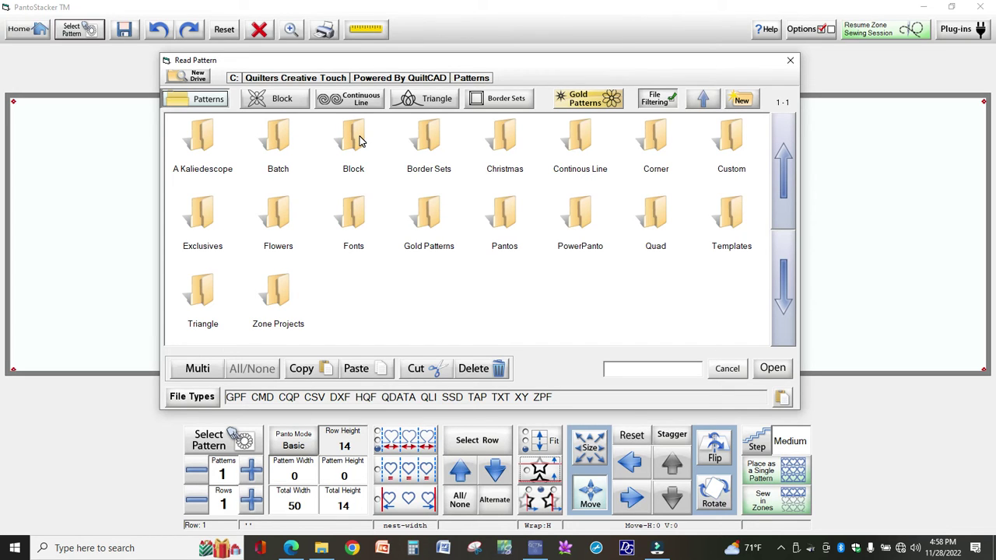
{"action": "left_click", "coordinate": [502, 142]}
{"action": "left_click", "coordinate": [503, 142]}
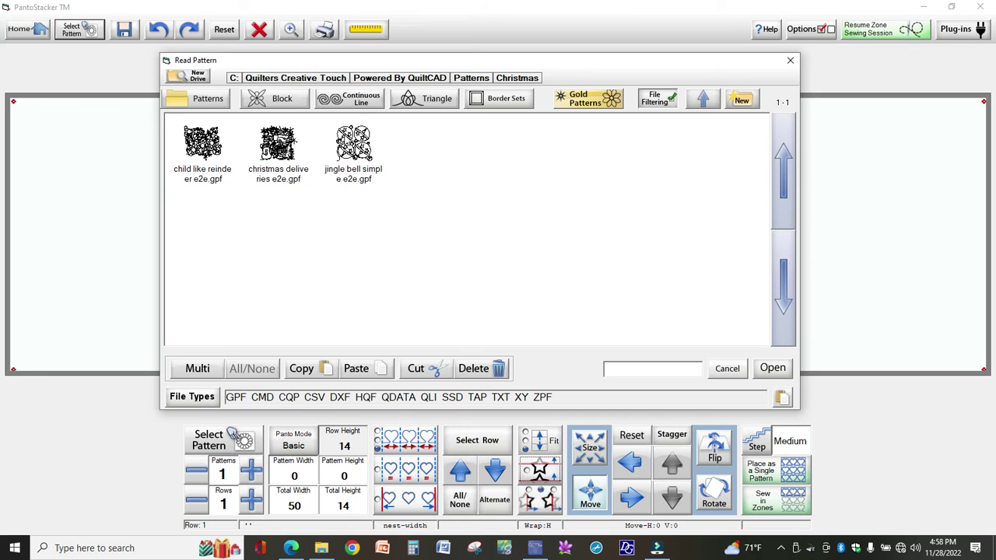
{"action": "left_click", "coordinate": [357, 105]}
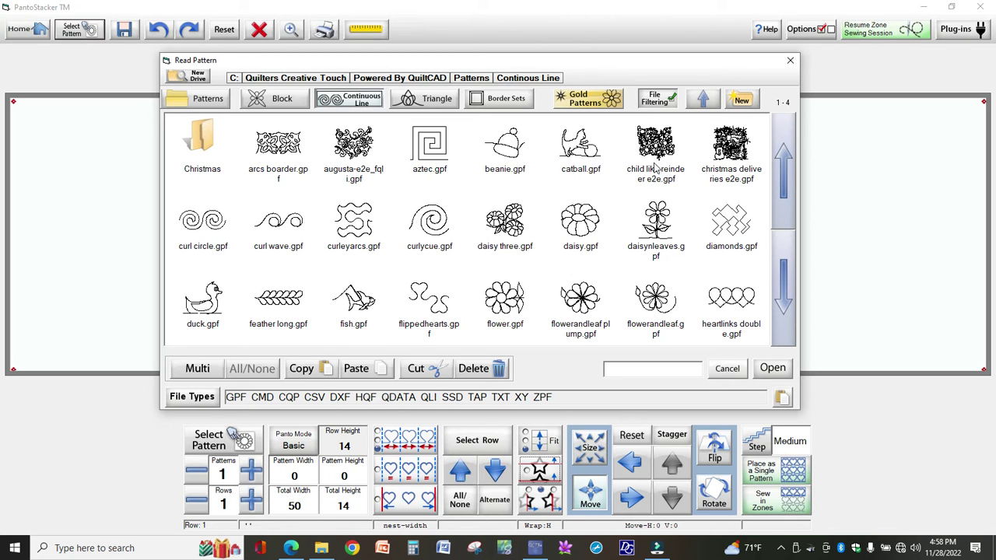
{"action": "left_click", "coordinate": [197, 104]}
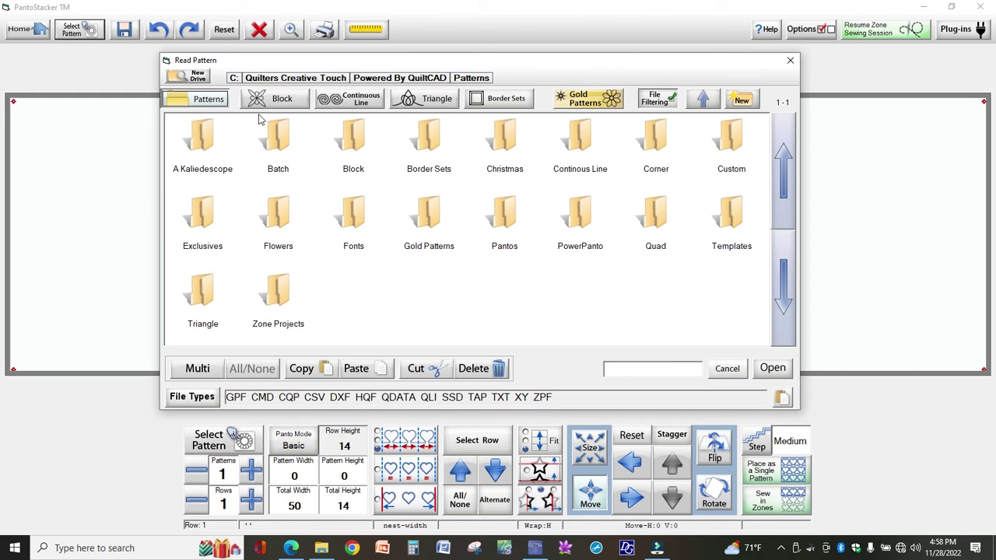
Add a new pattern folder named 'Children'
{"action": "left_click", "coordinate": [744, 101]}
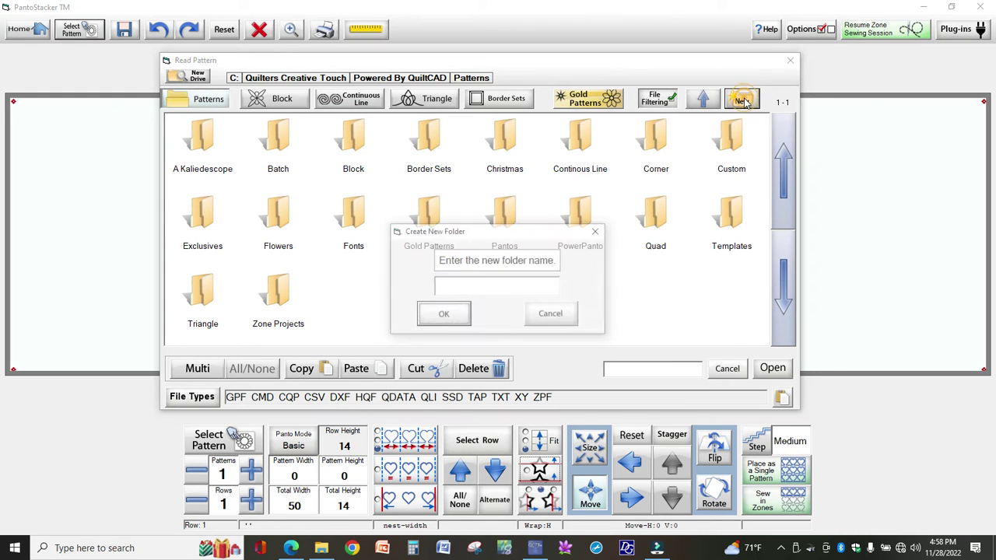
{"action": "left_click", "coordinate": [470, 292]}
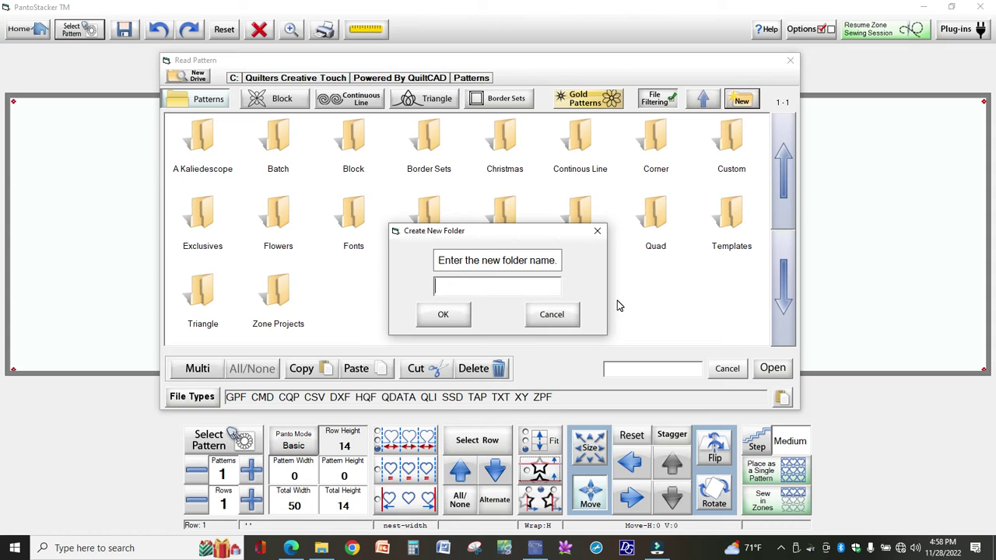
{"action": "type", "text": "Children"}
{"action": "left_click", "coordinate": [467, 321]}
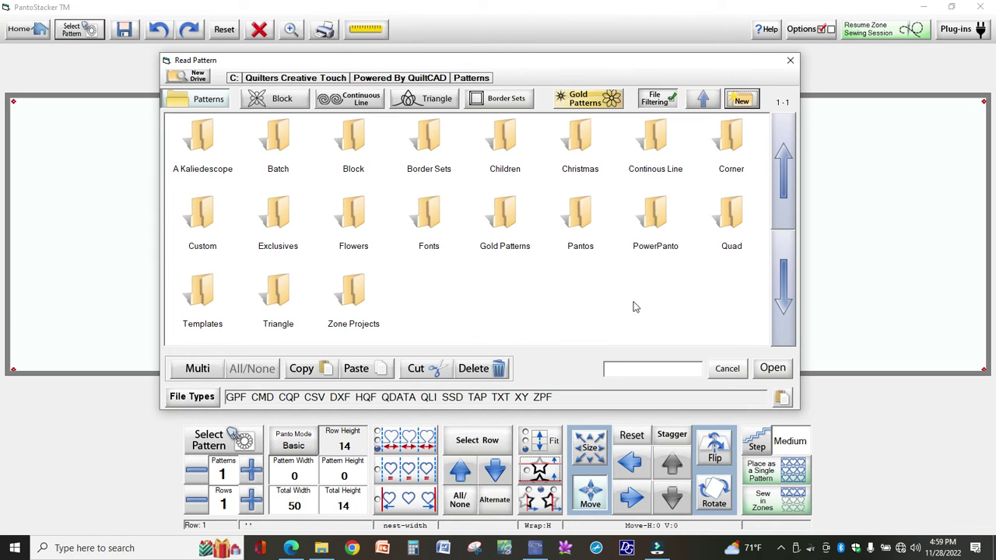
Open the File Copier with Quilters Creative Touch\Powered By QuiltCAD\Patterns\Continous Line as the source
{"action": "left_click", "coordinate": [782, 401]}
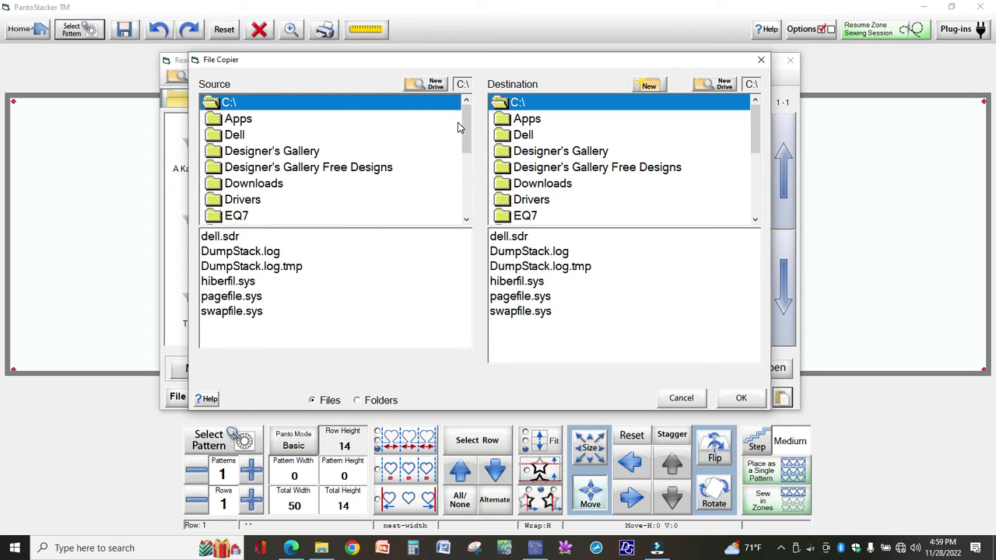
{"action": "left_click_drag", "start_coordinate": [465, 129], "coordinate": [465, 187]}
{"action": "double_click", "coordinate": [284, 185]}
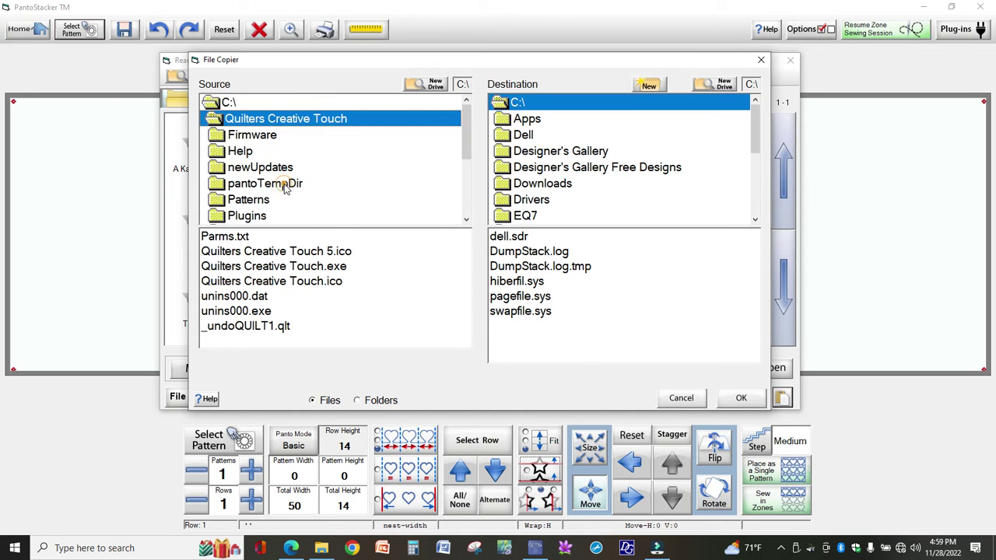
{"action": "mouse_move", "coordinate": [463, 140]}
{"action": "left_mouse_down"}
{"action": "mouse_move", "coordinate": [464, 153]}
{"action": "mouse_move", "coordinate": [463, 130]}
{"action": "mouse_move", "coordinate": [464, 148]}
{"action": "left_mouse_up"}
{"action": "double_click", "coordinate": [281, 171]}
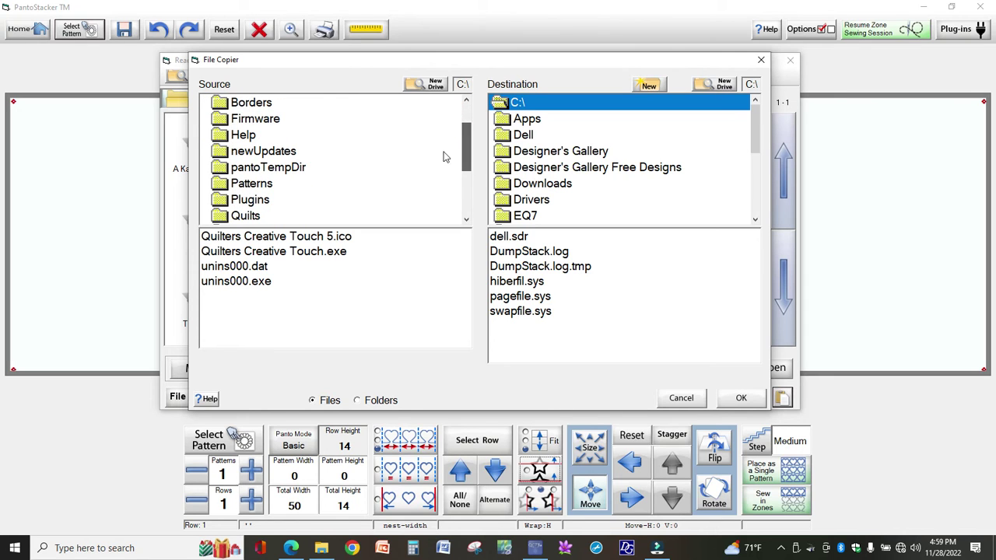
{"action": "double_click", "coordinate": [236, 186]}
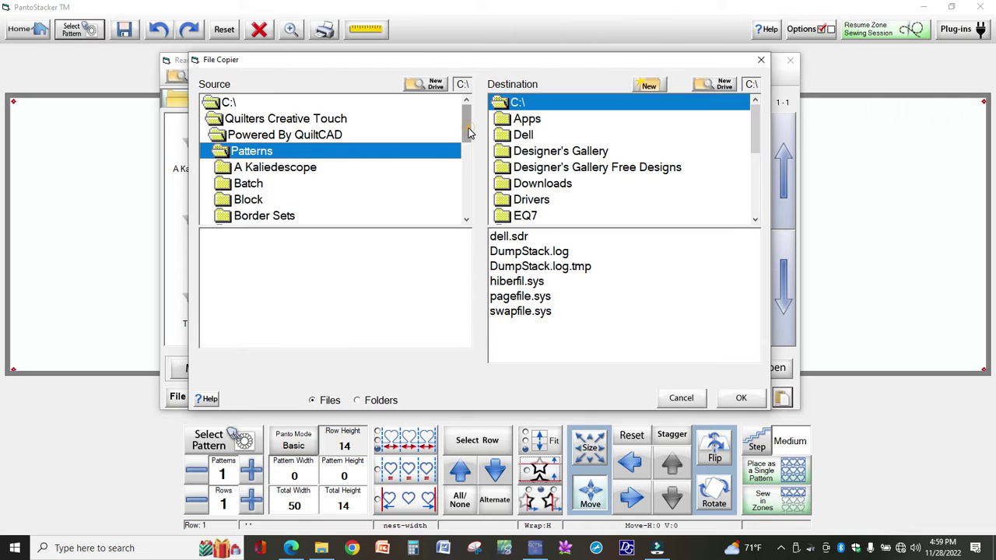
{"action": "left_click_drag", "start_coordinate": [470, 133], "coordinate": [470, 151]}
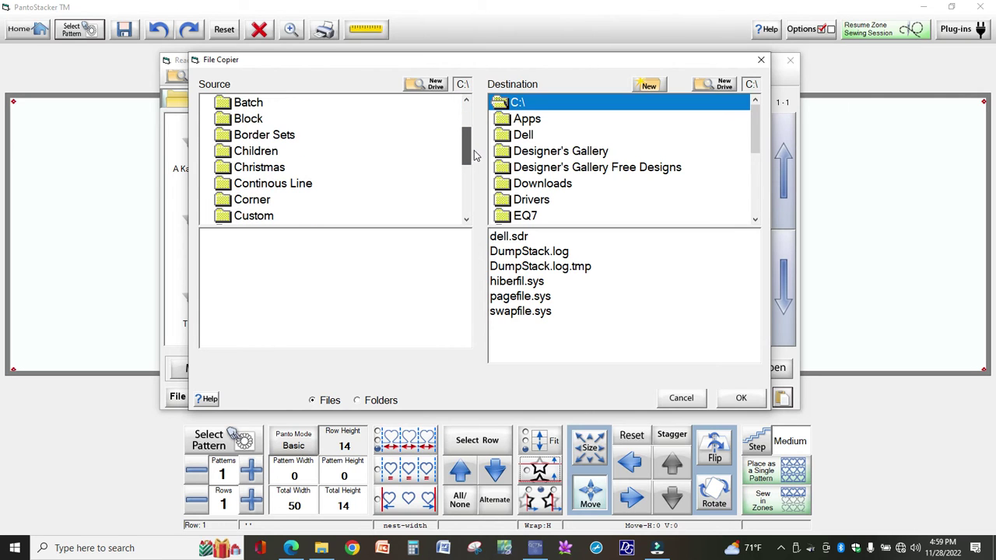
{"action": "left_click", "coordinate": [273, 190]}
{"action": "double_click", "coordinate": [272, 190]}
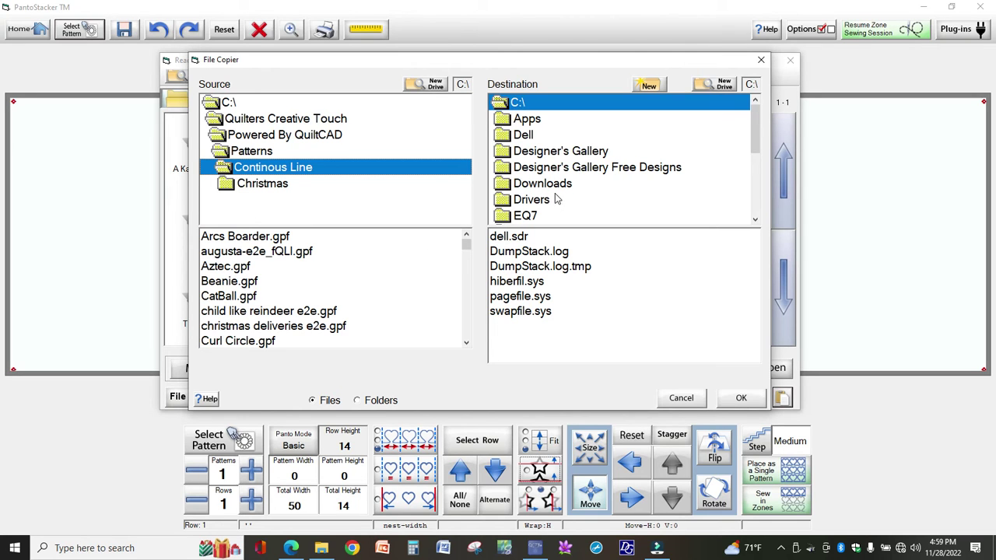
Point the destination to Quilters Creative Touch\Powered By QuiltCAD\Patterns\Children
{"action": "left_click_drag", "start_coordinate": [764, 139], "coordinate": [764, 195]}
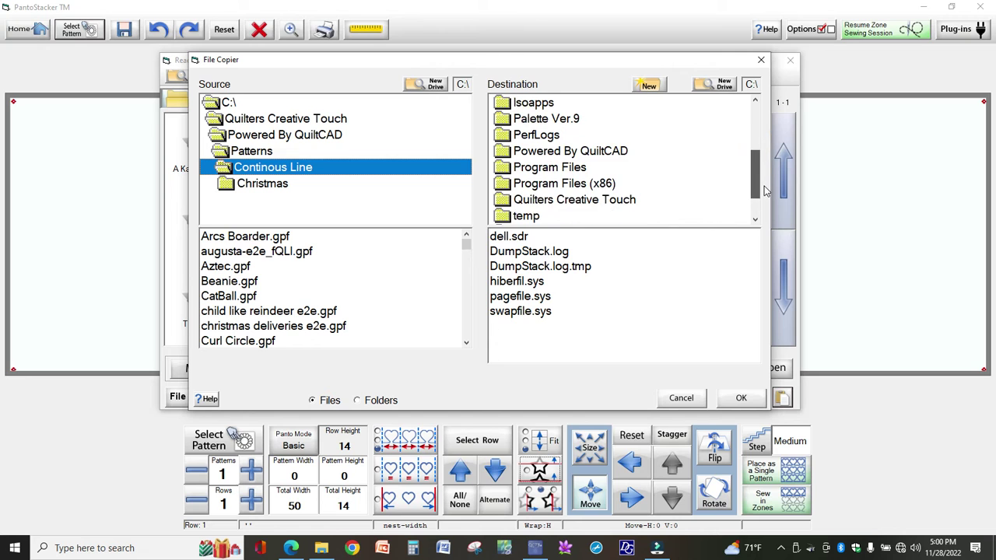
{"action": "double_click", "coordinate": [629, 200]}
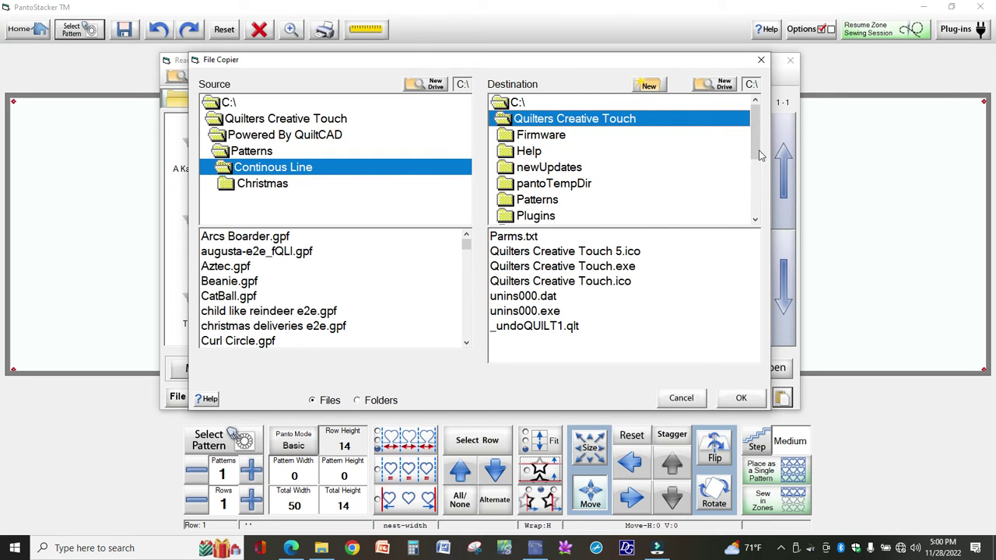
{"action": "left_click_drag", "start_coordinate": [755, 147], "coordinate": [756, 181]}
{"action": "double_click", "coordinate": [618, 167]}
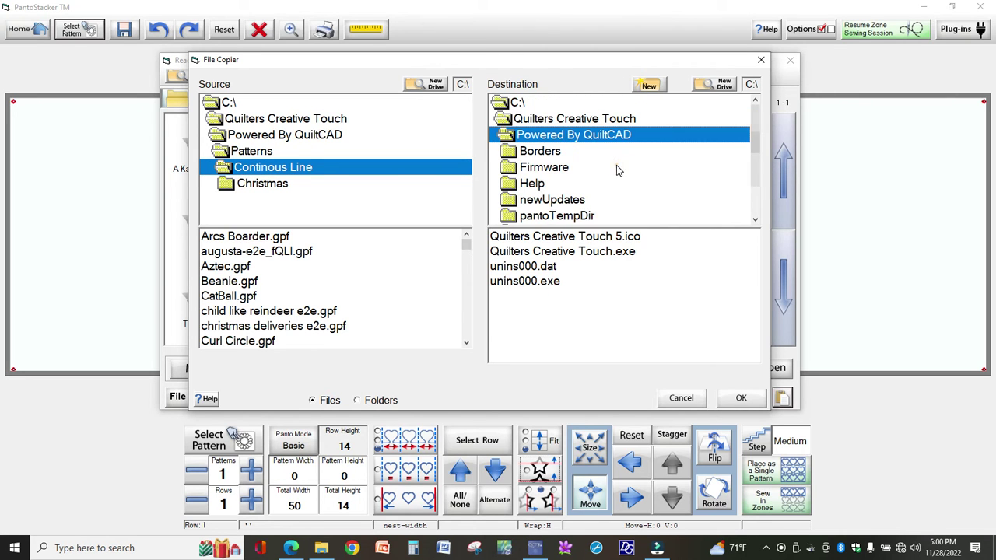
{"action": "left_click_drag", "start_coordinate": [753, 134], "coordinate": [755, 142]}
{"action": "double_click", "coordinate": [554, 179]}
{"action": "double_click", "coordinate": [549, 153]}
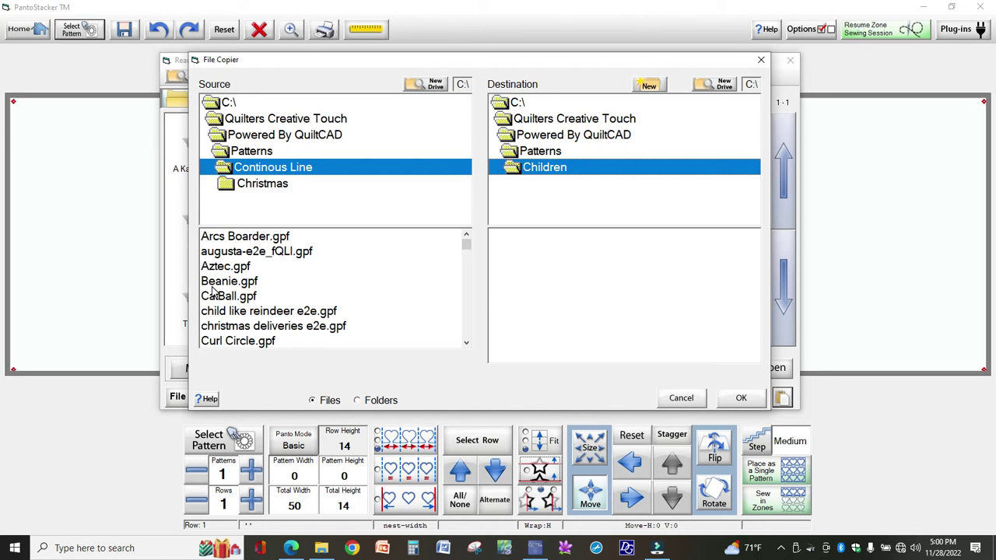
Select Beanie through child like reindeer e2e in the source file list
{"action": "left_click_drag", "start_coordinate": [211, 287], "coordinate": [211, 312]}
{"action": "left_click", "coordinate": [467, 342]}
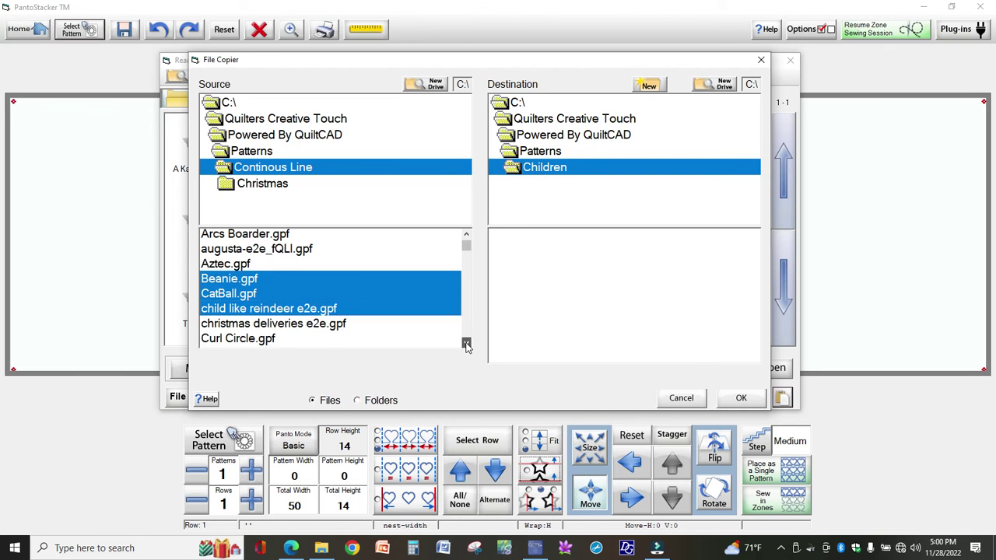
{"action": "left_click", "coordinate": [466, 343]}
{"action": "left_click", "coordinate": [466, 343]}
{"action": "left_click", "coordinate": [466, 343]}
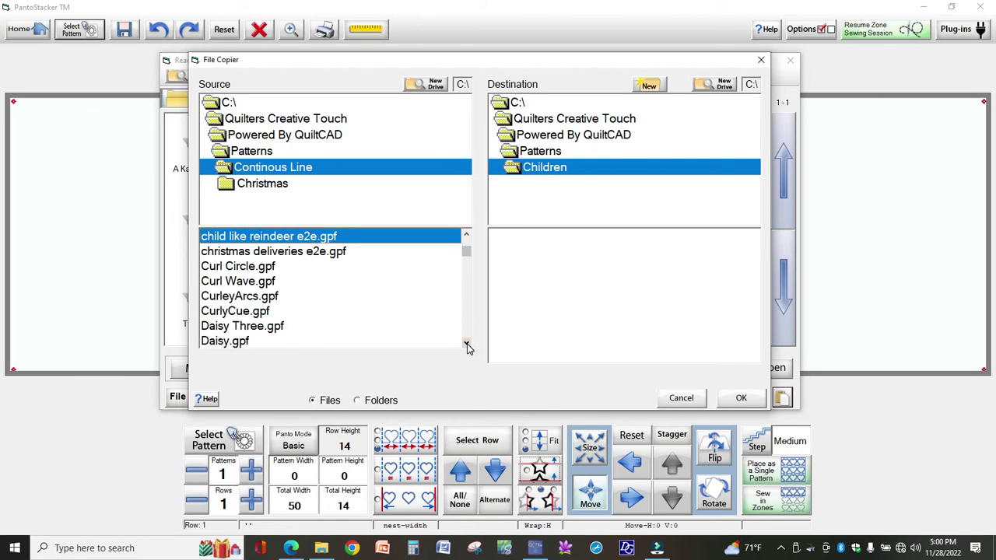
{"action": "left_click", "coordinate": [466, 342]}
{"action": "left_click", "coordinate": [466, 343]}
{"action": "left_click", "coordinate": [466, 342]}
{"action": "left_click", "coordinate": [466, 342]}
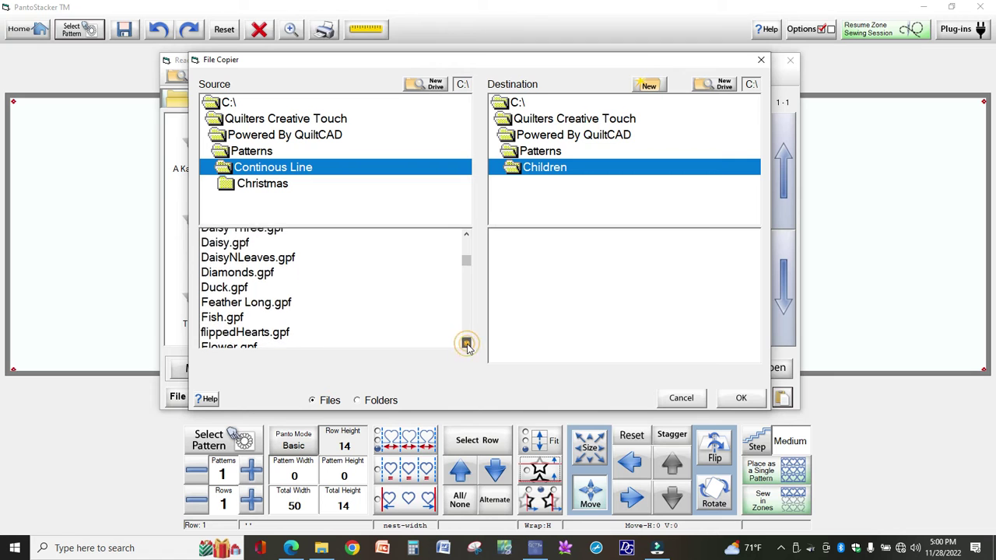
{"action": "left_click", "coordinate": [466, 342]}
Add Duck.gpf, flippedHearts.gpf and Mittens.gpf to the selection
{"action": "left_click", "coordinate": [236, 268]}
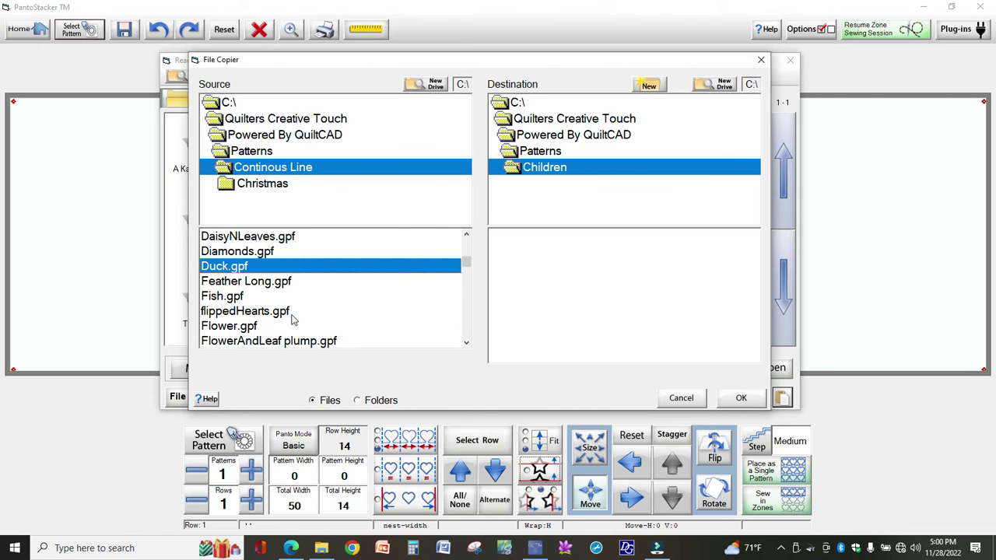
{"action": "left_click", "coordinate": [263, 313]}
{"action": "left_click", "coordinate": [466, 342]}
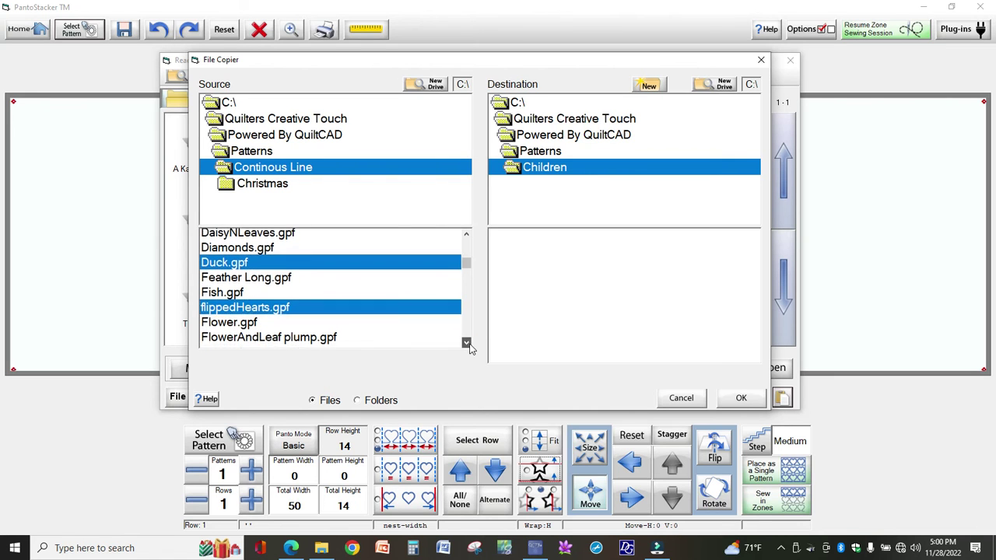
{"action": "left_click", "coordinate": [466, 342]}
{"action": "left_click", "coordinate": [466, 342]}
{"action": "left_click", "coordinate": [466, 342]}
{"action": "left_click", "coordinate": [466, 343]}
{"action": "left_click", "coordinate": [466, 342]}
{"action": "left_click", "coordinate": [466, 342]}
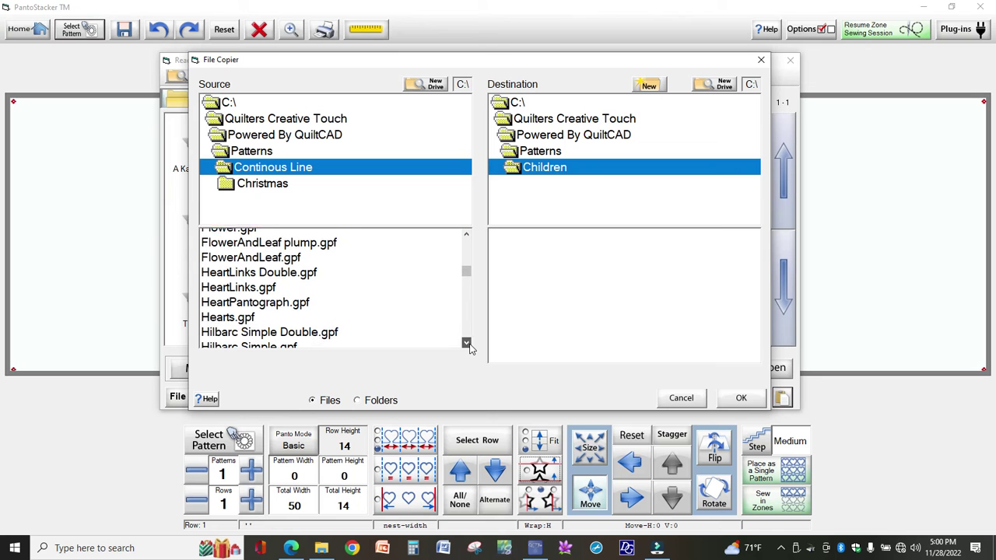
{"action": "left_click", "coordinate": [466, 342]}
{"action": "left_click", "coordinate": [466, 342]}
{"action": "left_click", "coordinate": [466, 343]}
{"action": "left_click", "coordinate": [466, 343]}
{"action": "left_click", "coordinate": [466, 343]}
{"action": "left_click", "coordinate": [467, 342]}
{"action": "left_click", "coordinate": [466, 343]}
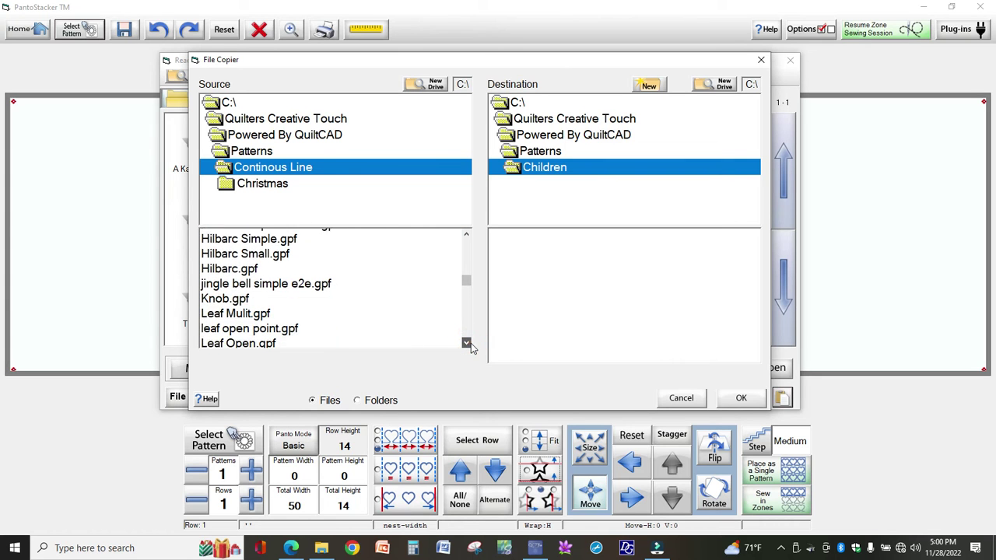
{"action": "left_click", "coordinate": [467, 343]}
{"action": "left_click", "coordinate": [466, 342]}
{"action": "left_click", "coordinate": [466, 342]}
{"action": "left_click", "coordinate": [467, 342]}
{"action": "left_click", "coordinate": [466, 343]}
{"action": "left_click", "coordinate": [466, 342]}
{"action": "left_click", "coordinate": [466, 343]}
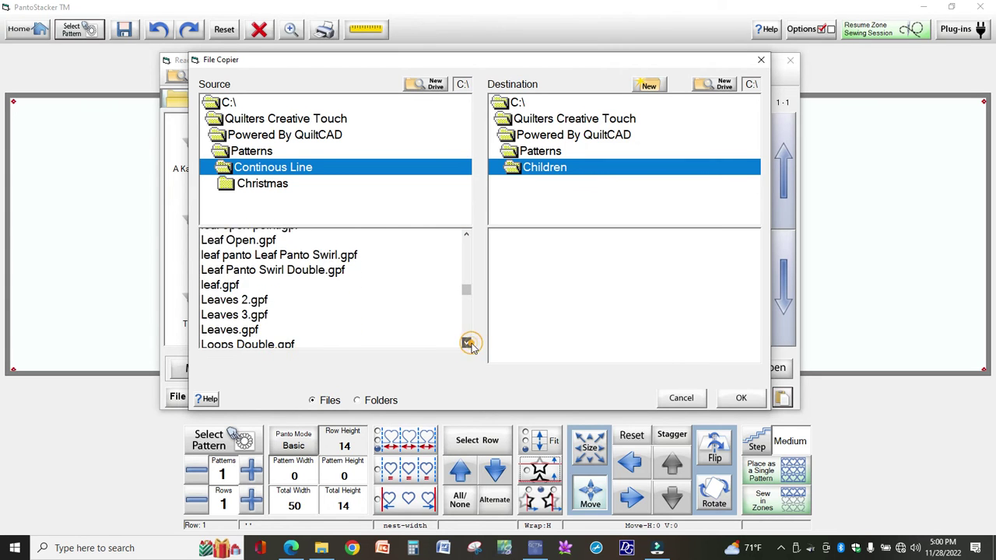
{"action": "left_click", "coordinate": [466, 343]}
{"action": "left_click", "coordinate": [466, 342]}
{"action": "left_click", "coordinate": [466, 342]}
{"action": "left_click", "coordinate": [466, 343]}
{"action": "left_click", "coordinate": [466, 343]}
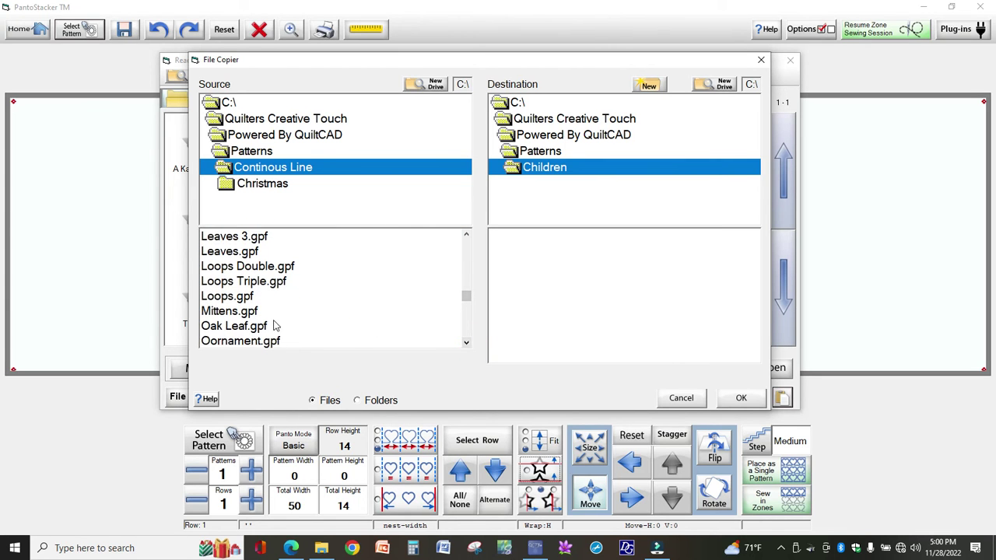
{"action": "left_click", "coordinate": [228, 312]}
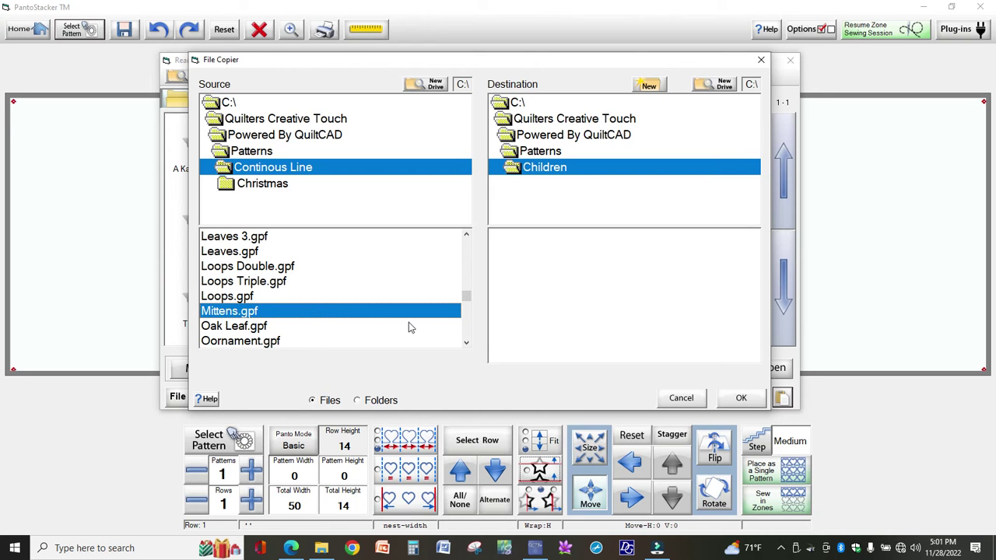
Copy the six selected designs into Children, confirming with Yes, then close the File Copier
{"action": "left_click", "coordinate": [741, 399]}
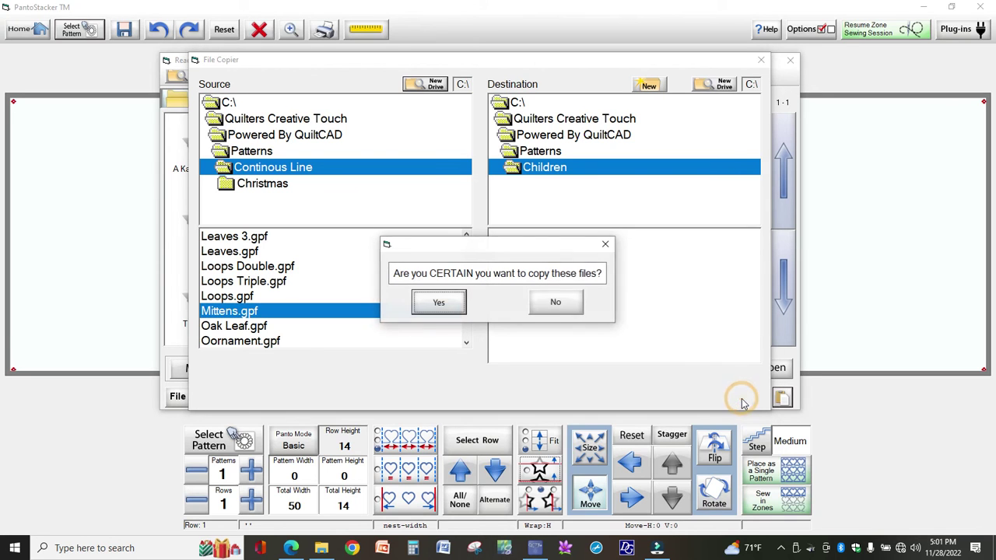
{"action": "left_click", "coordinate": [456, 304]}
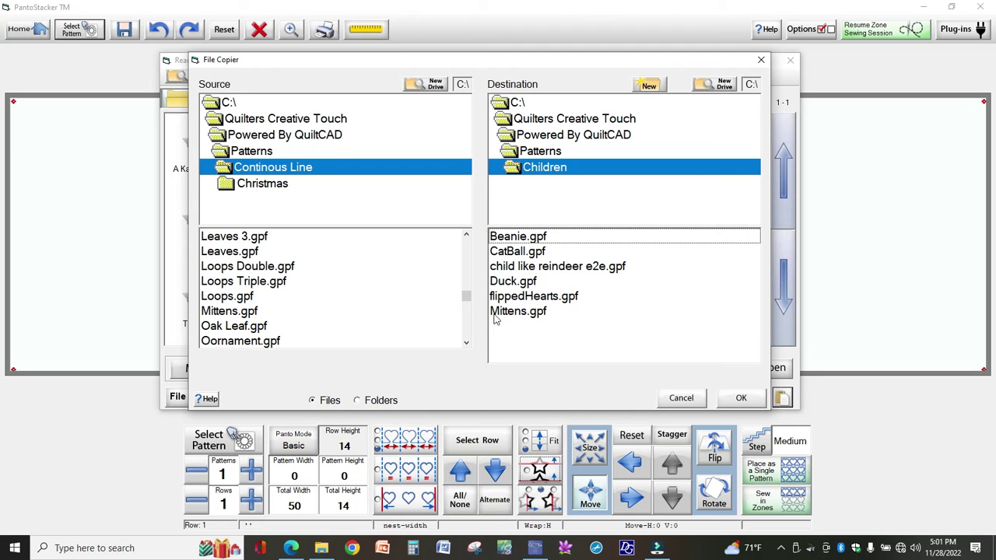
{"action": "left_click_drag", "start_coordinate": [466, 297], "coordinate": [465, 246]}
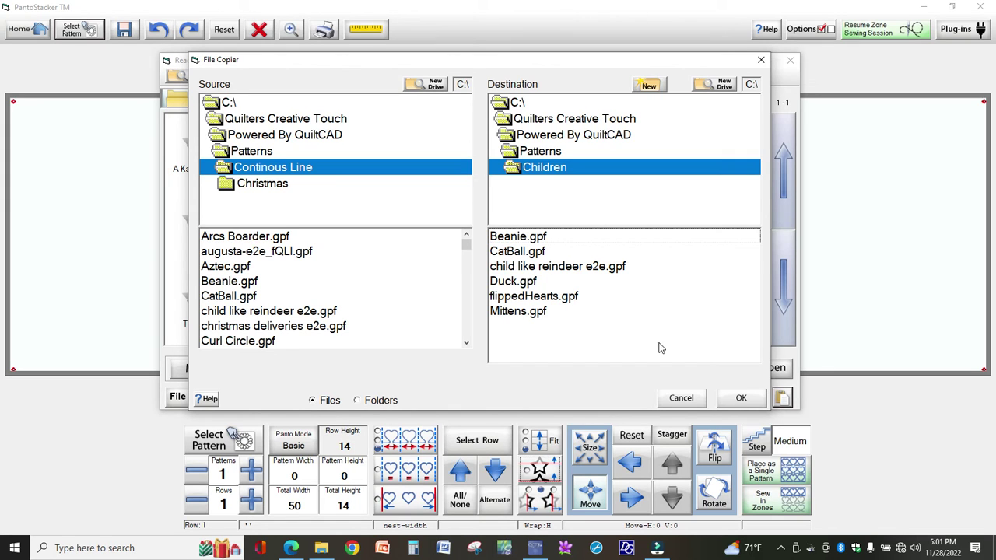
{"action": "left_click", "coordinate": [743, 400]}
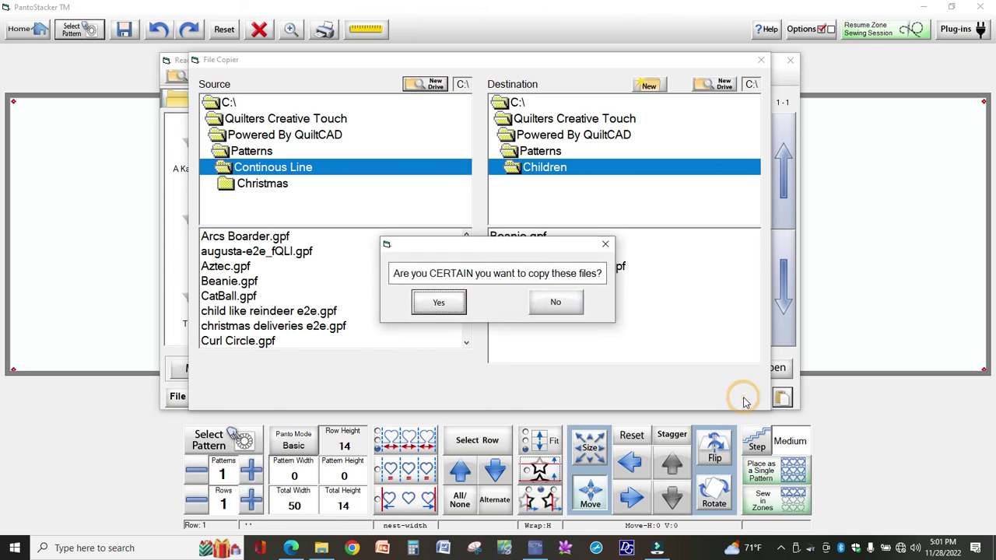
{"action": "left_click", "coordinate": [449, 305]}
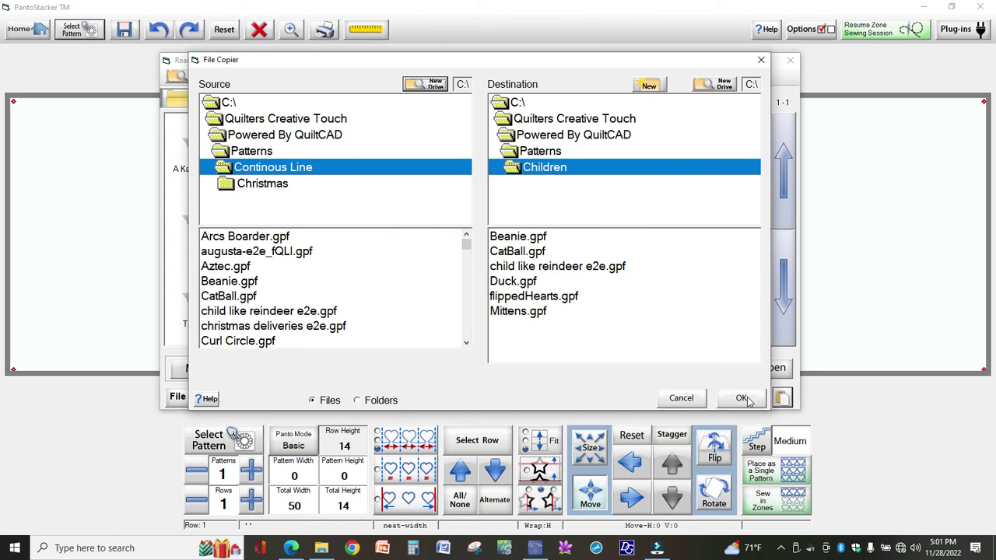
{"action": "left_click", "coordinate": [762, 62]}
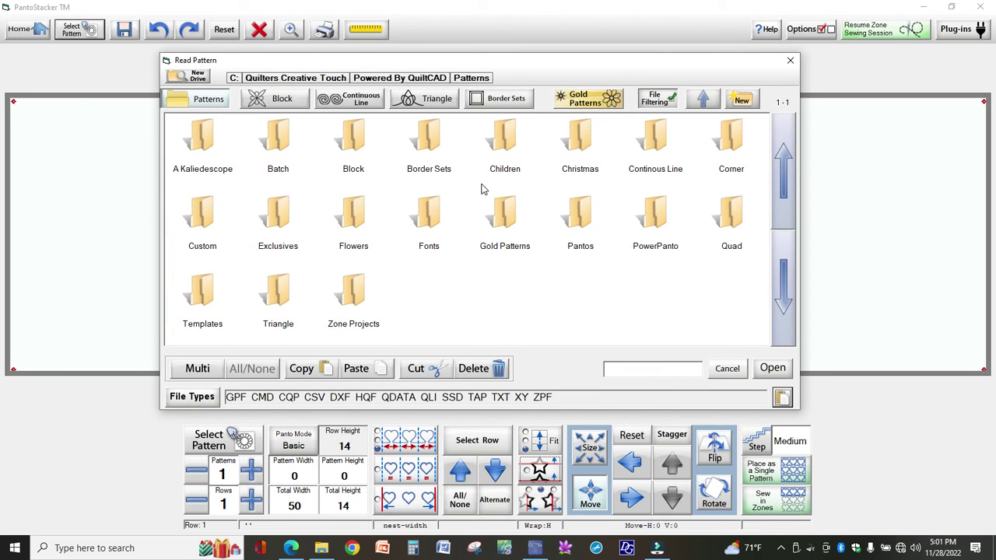
Load mittens.gpf from the Children folder onto the canvas
{"action": "left_click", "coordinate": [209, 101]}
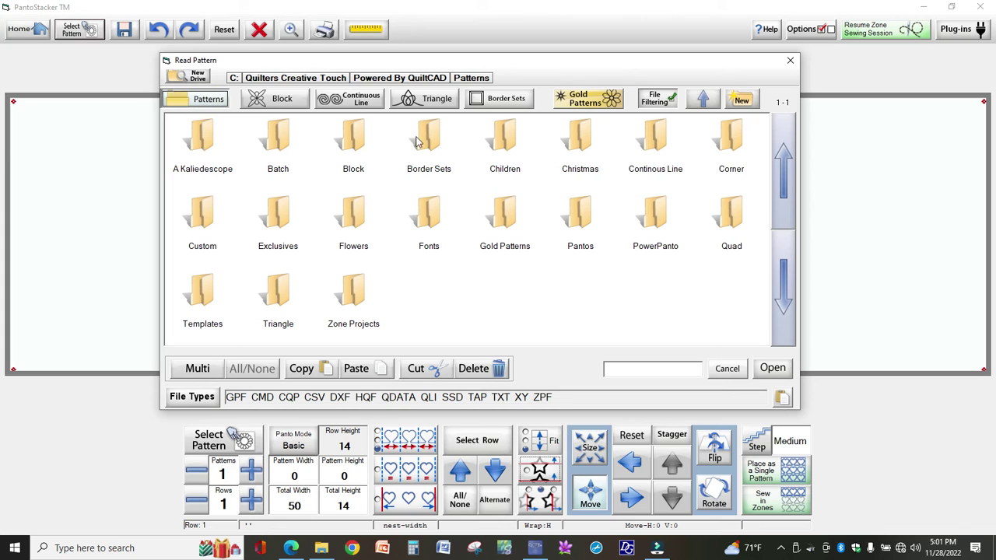
{"action": "double_click", "coordinate": [500, 145]}
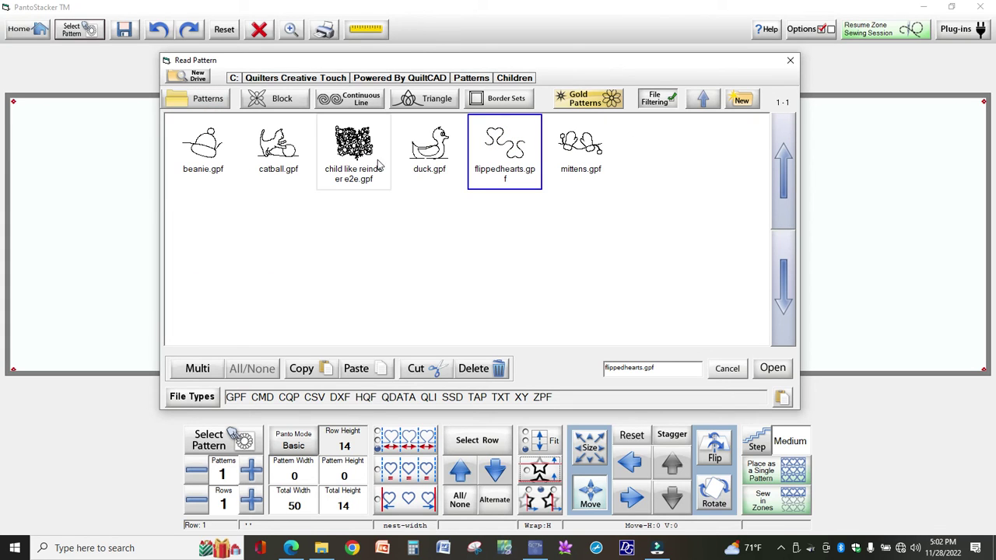
{"action": "double_click", "coordinate": [577, 148]}
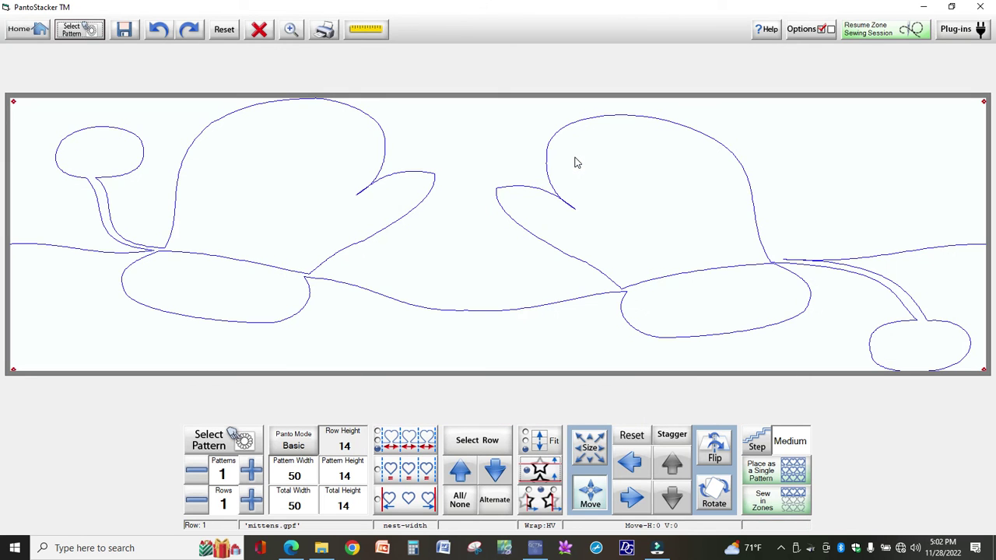
Set the mittens row to two pattern repeats and reopen the pattern browser
{"action": "left_click", "coordinate": [253, 475]}
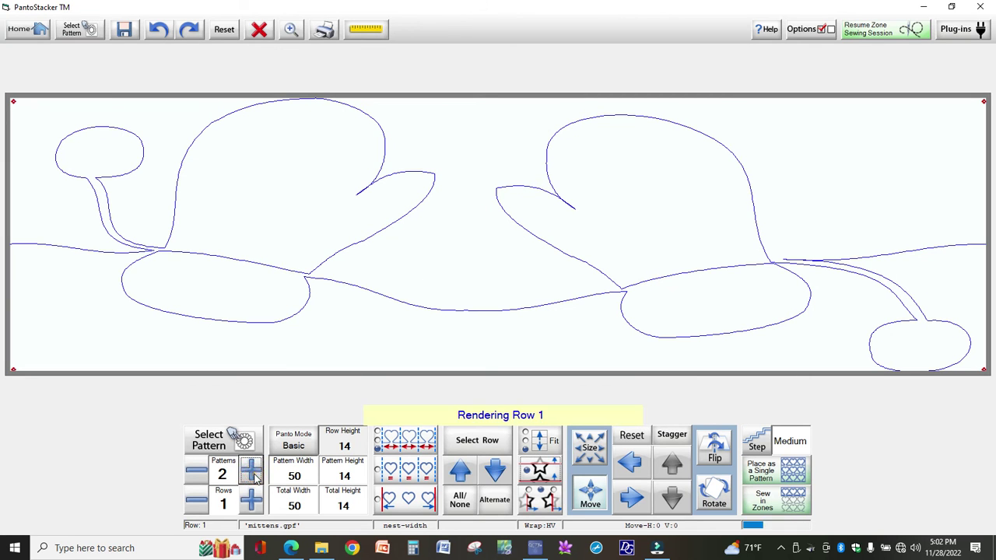
{"action": "left_click", "coordinate": [253, 474]}
{"action": "left_click", "coordinate": [195, 471]}
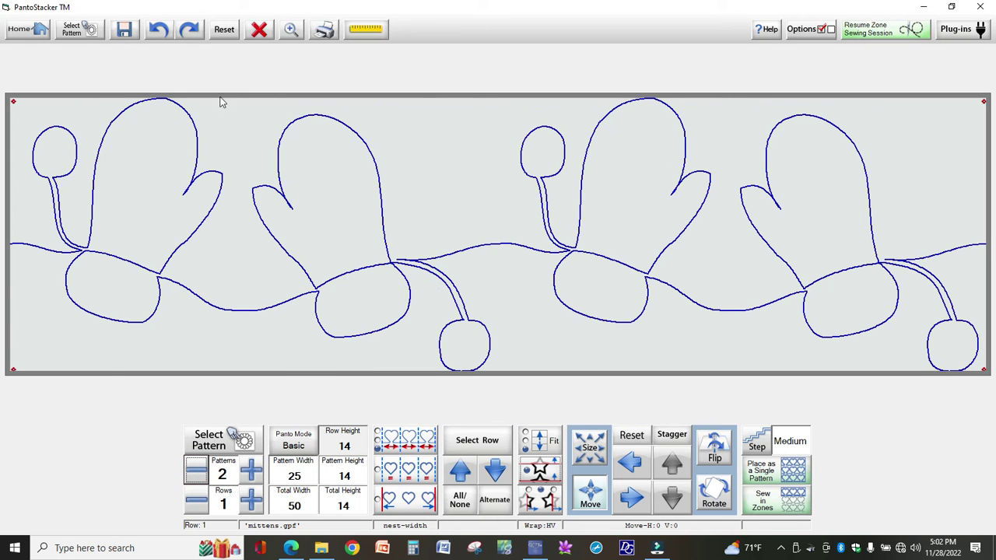
{"action": "left_click", "coordinate": [78, 29]}
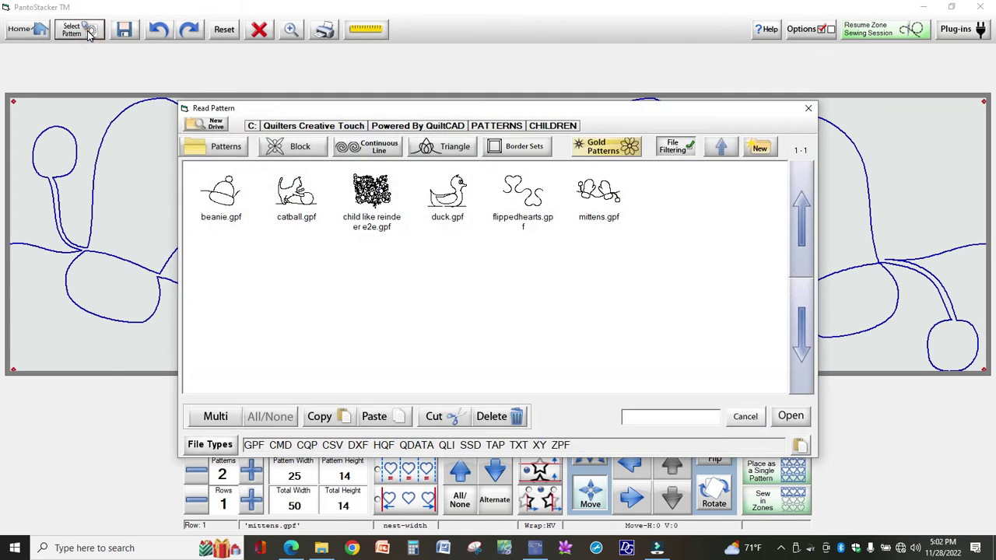
{"action": "left_click", "coordinate": [801, 449]}
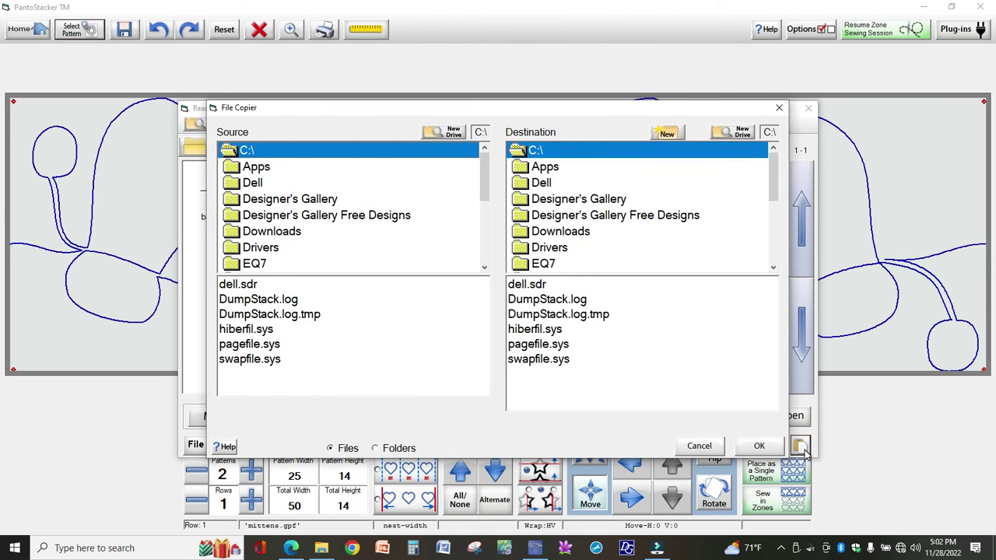
{"action": "scroll", "coordinate": [296, 237], "scroll_direction": "down", "scroll_amount": 1}
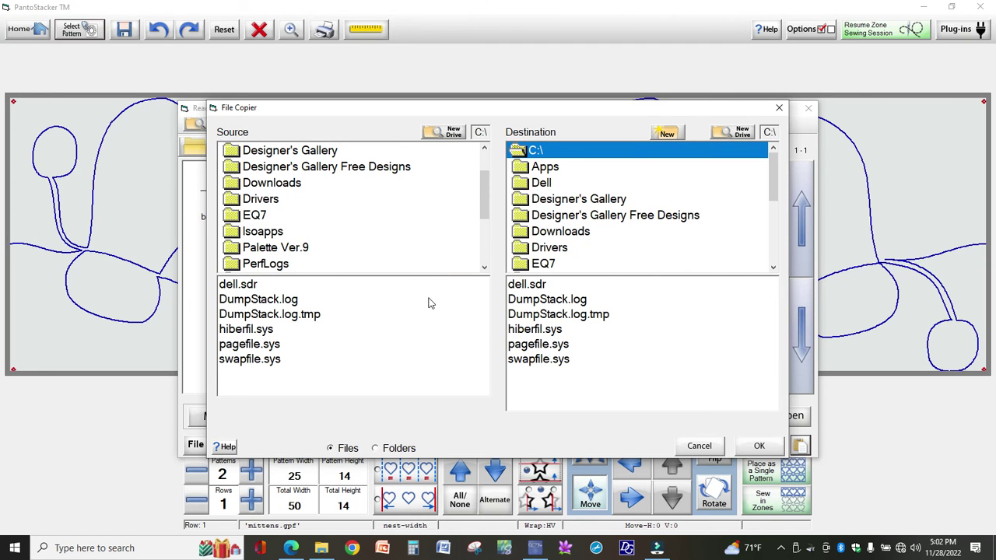
{"action": "left_click_drag", "start_coordinate": [484, 204], "coordinate": [484, 249]}
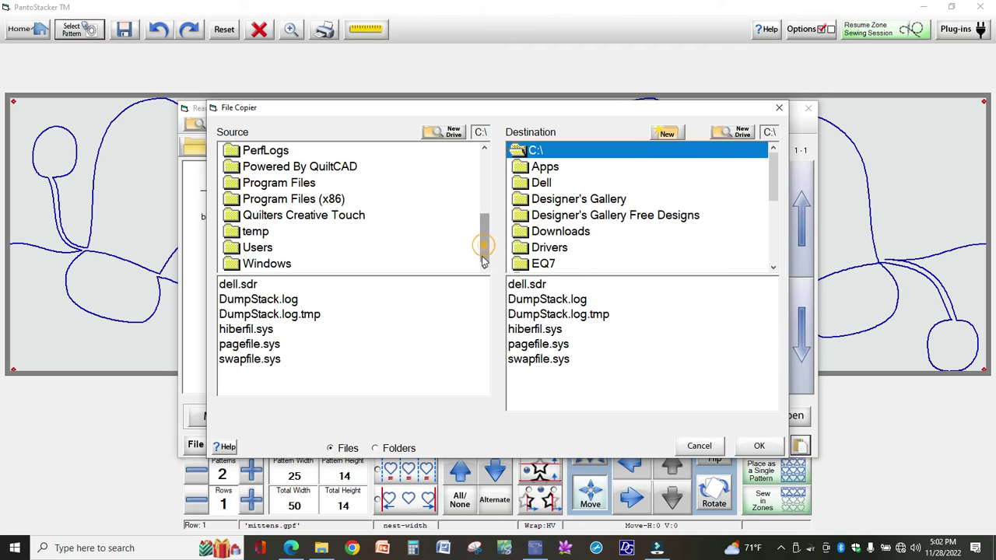
{"action": "double_click", "coordinate": [326, 215]}
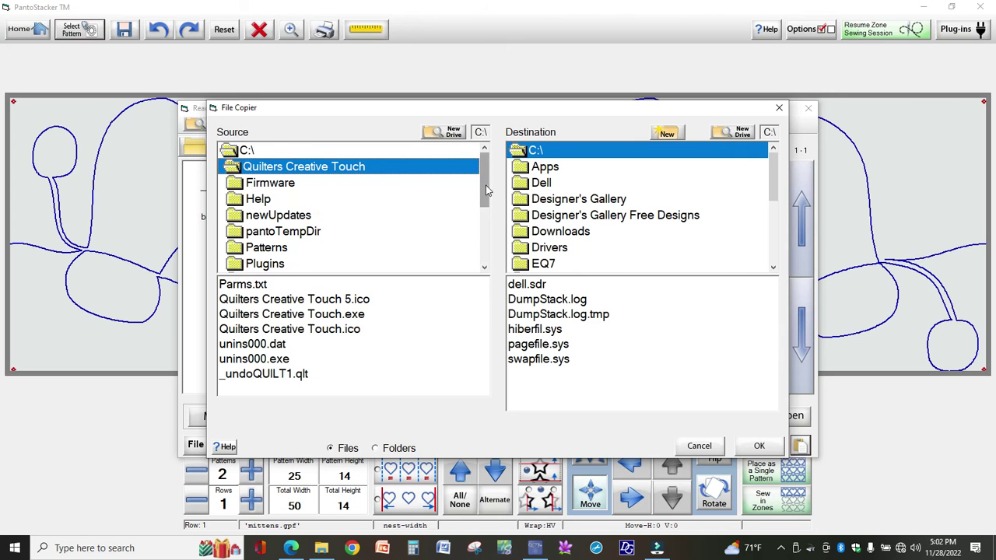
{"action": "scroll", "coordinate": [483, 187], "scroll_direction": "down", "scroll_amount": 1}
{"action": "double_click", "coordinate": [273, 234]}
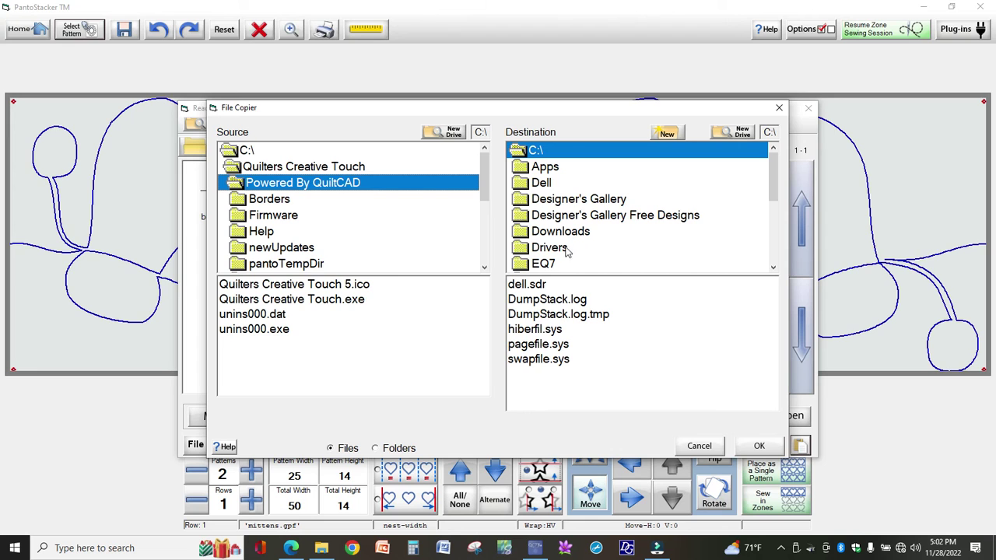
{"action": "left_click_drag", "start_coordinate": [774, 187], "coordinate": [776, 227]}
{"action": "scroll", "coordinate": [774, 218], "scroll_direction": "down", "scroll_amount": 1}
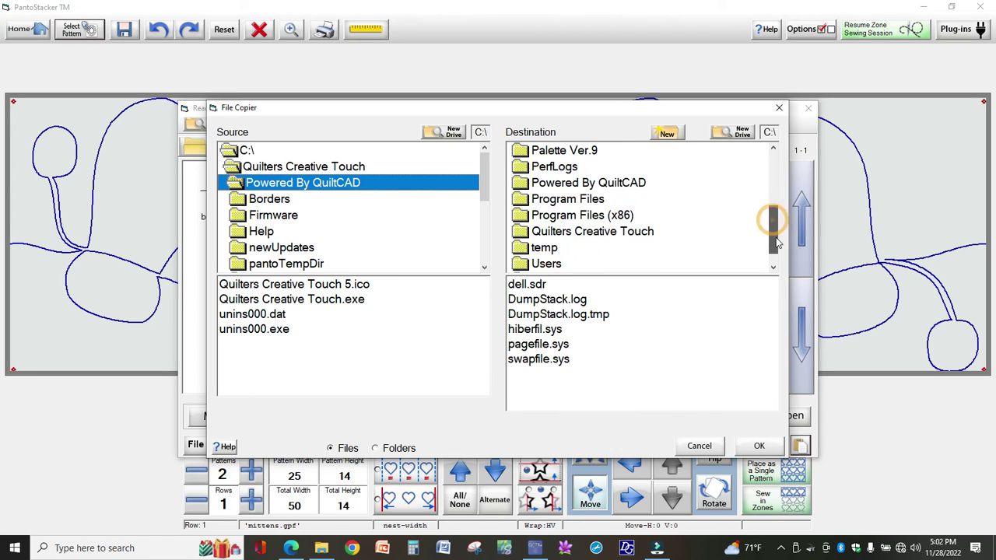
{"action": "double_click", "coordinate": [611, 232]}
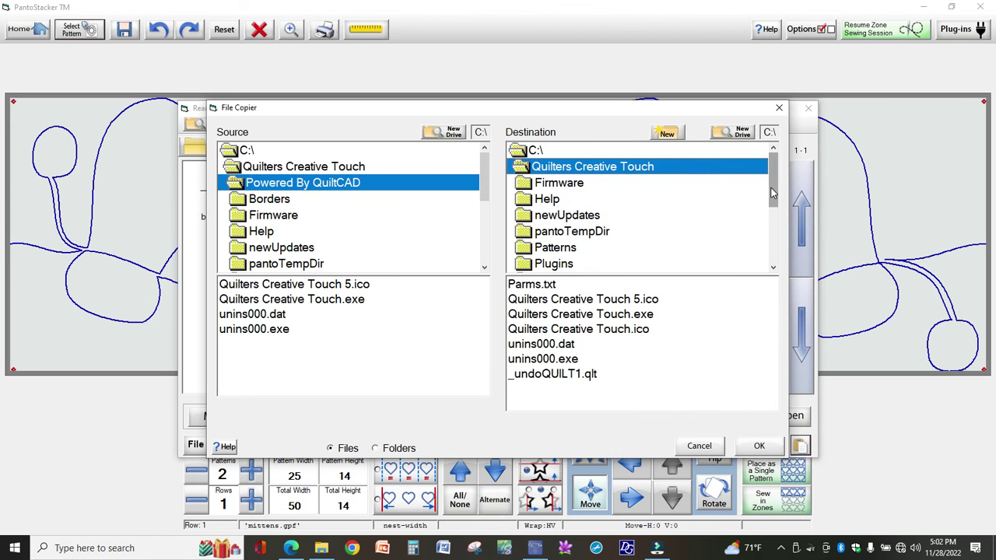
{"action": "scroll", "coordinate": [775, 230], "scroll_direction": "down", "scroll_amount": 2}
{"action": "scroll", "coordinate": [774, 230], "scroll_direction": "down", "scroll_amount": 1}
{"action": "double_click", "coordinate": [585, 184]}
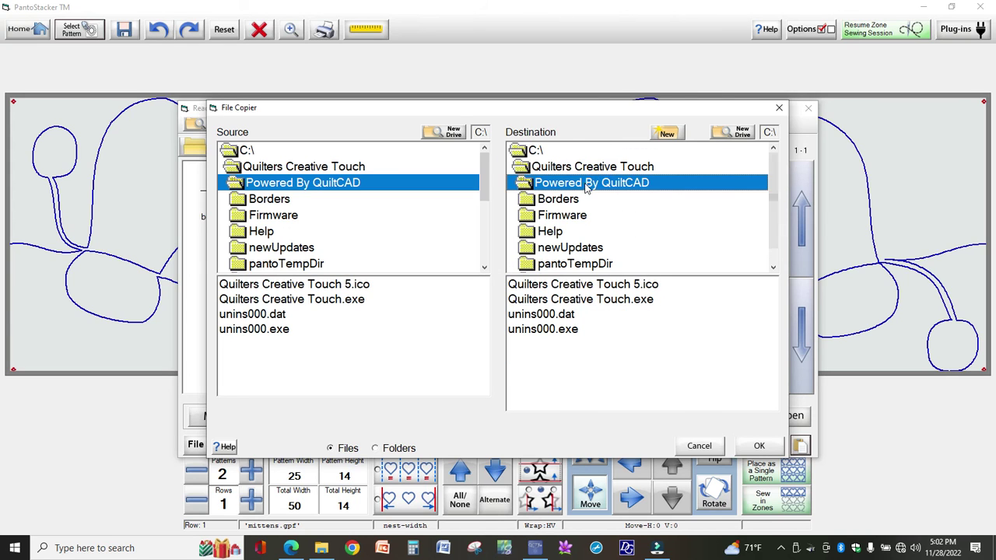
{"action": "left_click", "coordinate": [764, 199]}
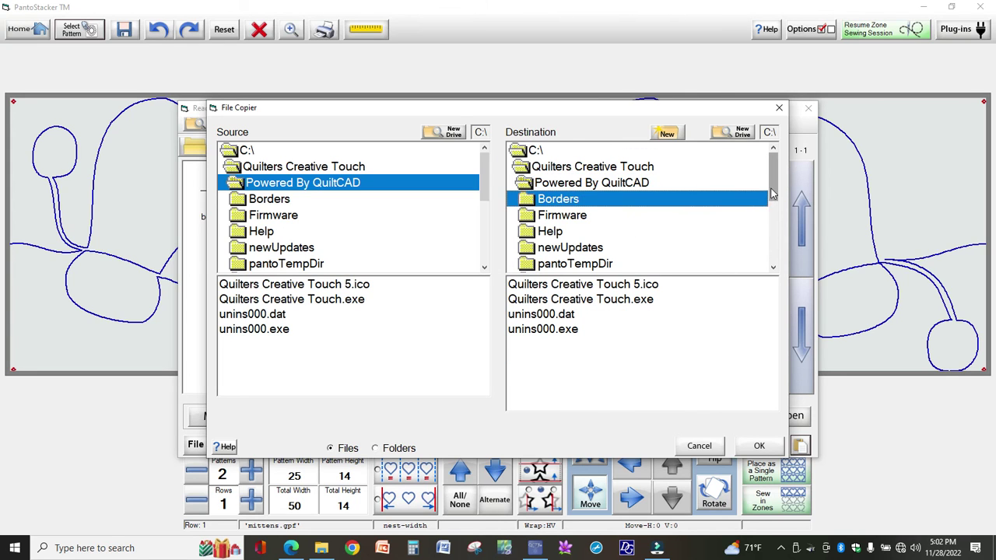
{"action": "scroll", "coordinate": [774, 210], "scroll_direction": "down", "scroll_amount": 2}
{"action": "double_click", "coordinate": [555, 216]}
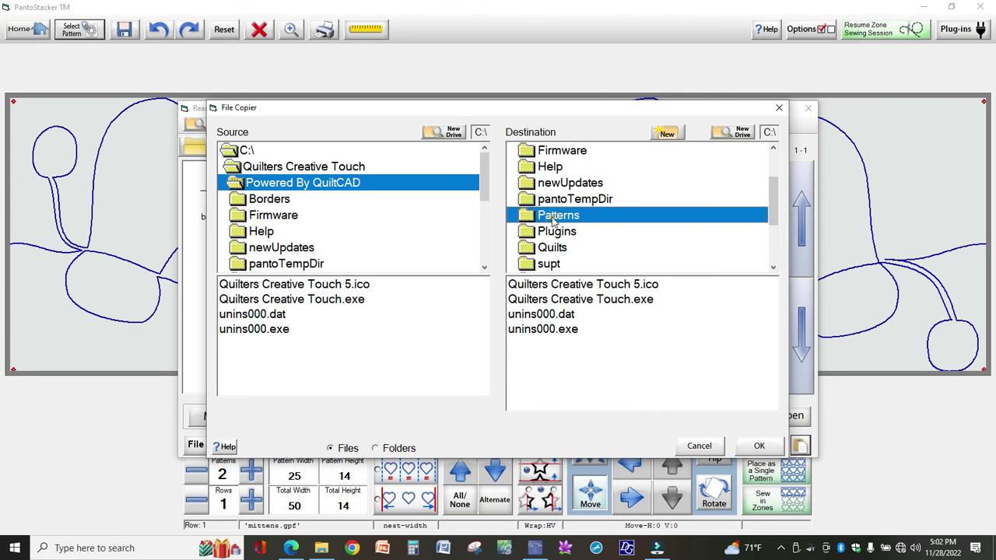
{"action": "left_click", "coordinate": [667, 135]}
{"action": "left_click", "coordinate": [442, 300]}
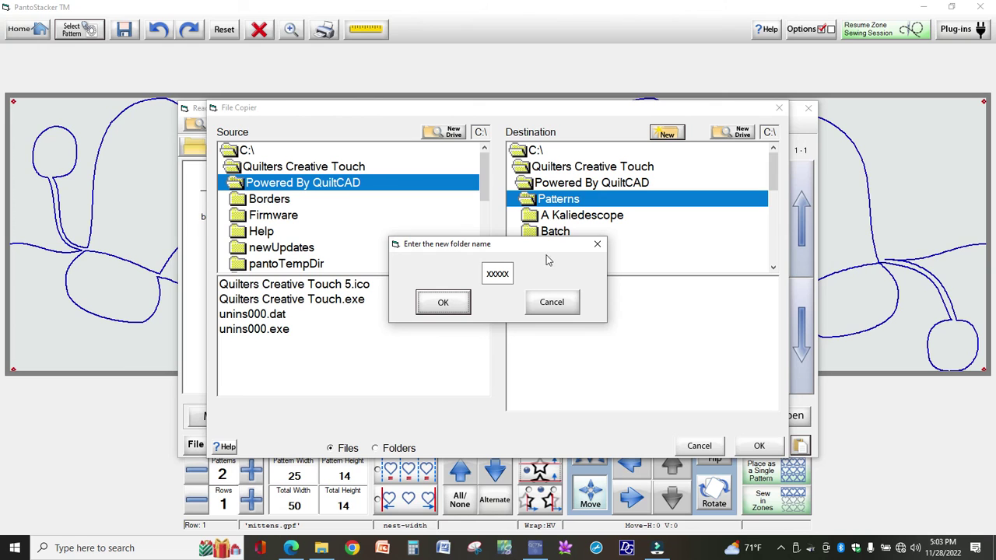
{"action": "left_click", "coordinate": [552, 303]}
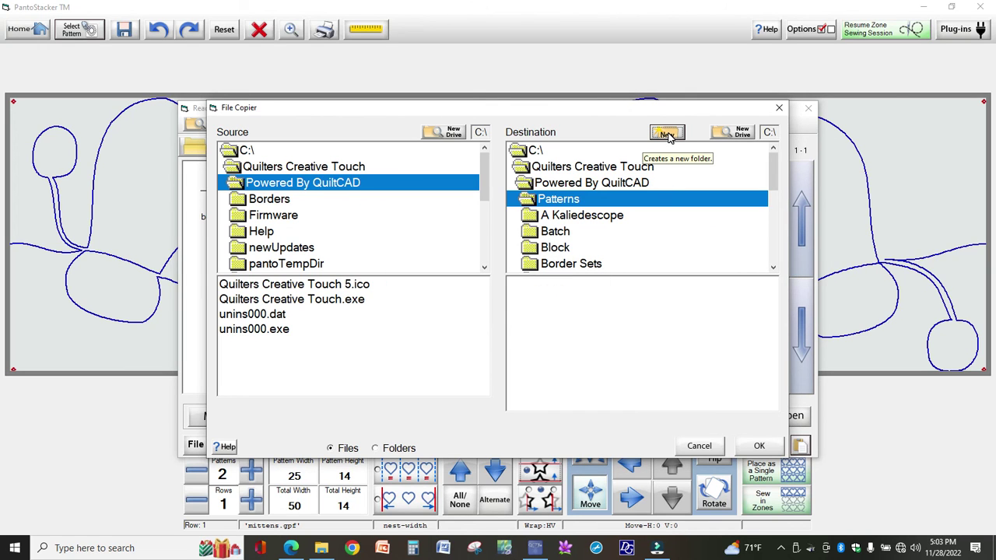
{"action": "left_click", "coordinate": [779, 107]}
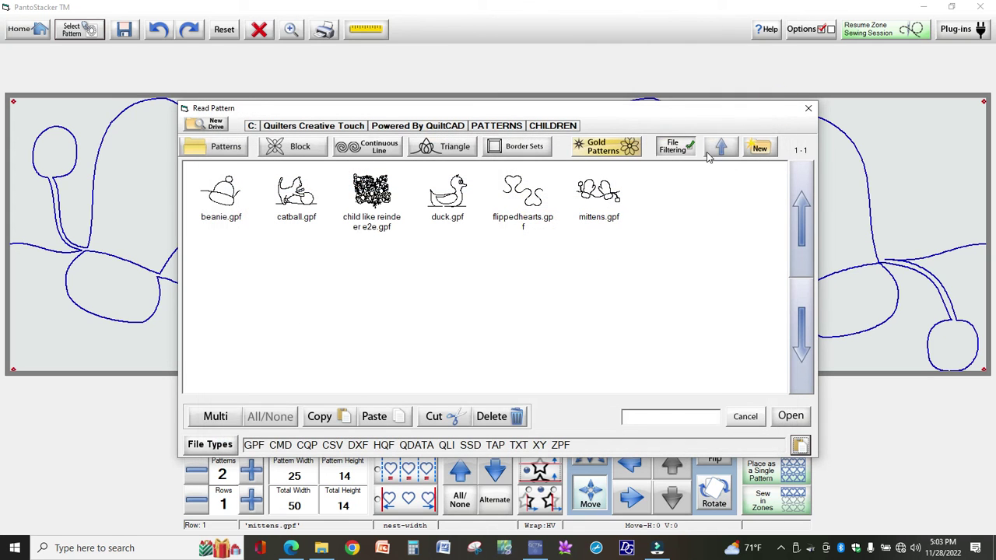
Create a 'Flowers' subfolder inside Children and open the File Copier
{"action": "left_click", "coordinate": [760, 148]}
{"action": "left_click", "coordinate": [456, 287]}
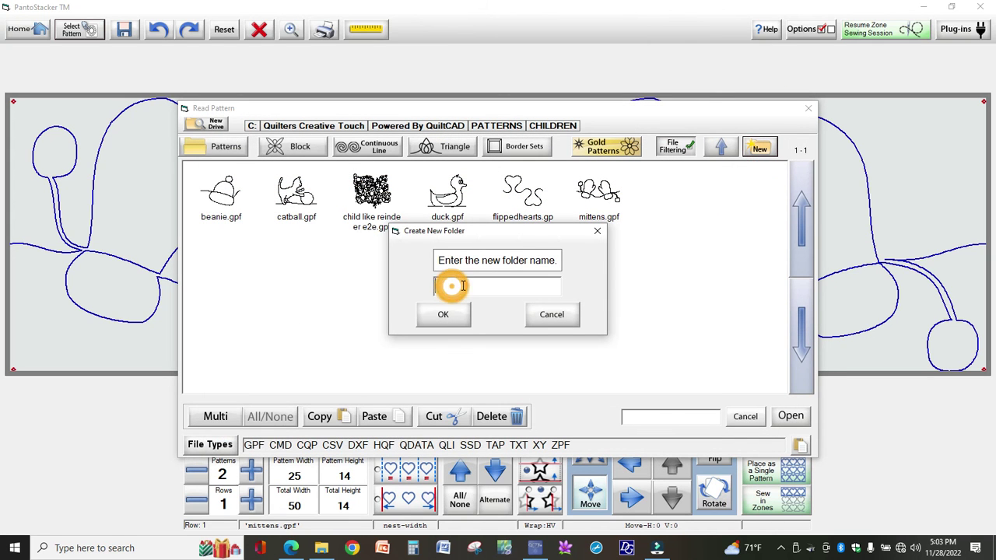
{"action": "type", "text": "Flowers"}
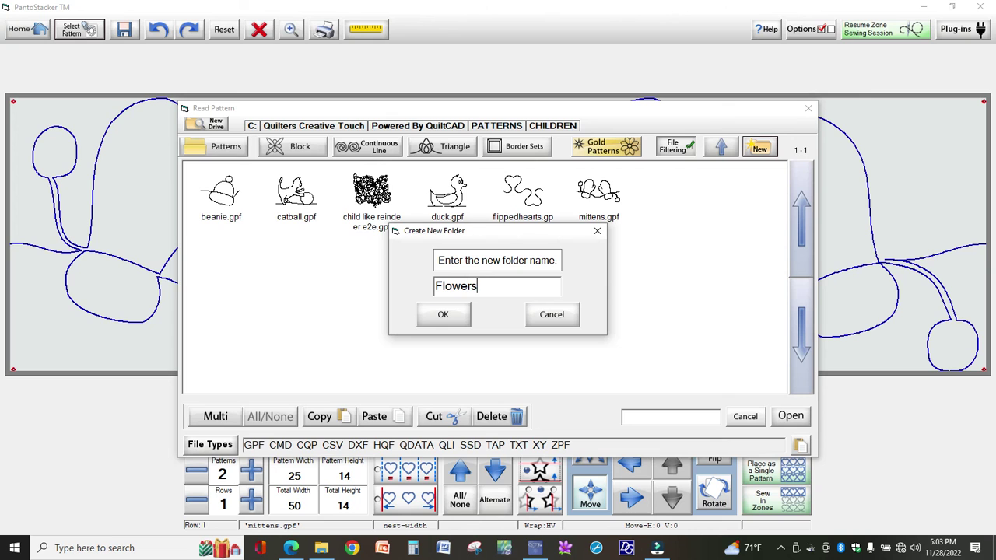
{"action": "left_click", "coordinate": [424, 316]}
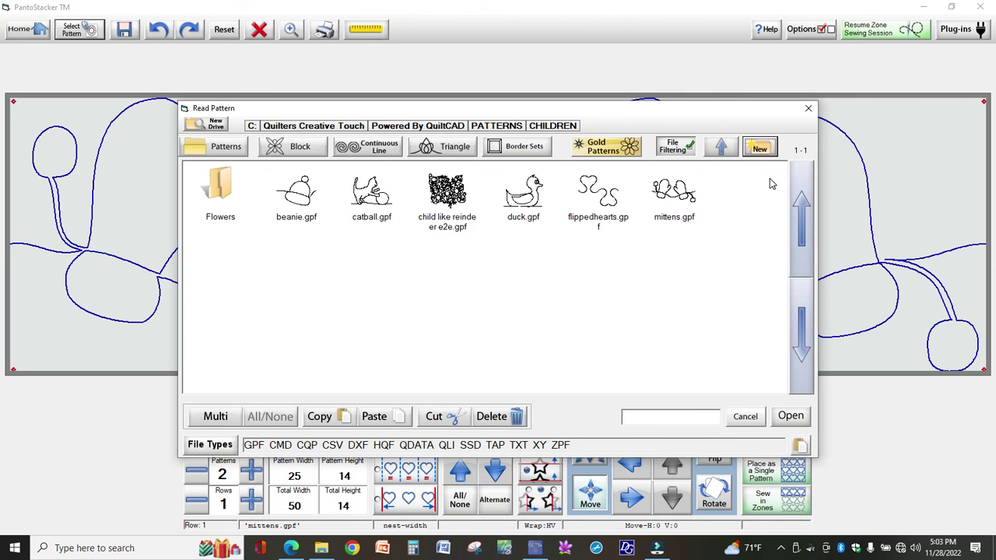
{"action": "left_click", "coordinate": [800, 447]}
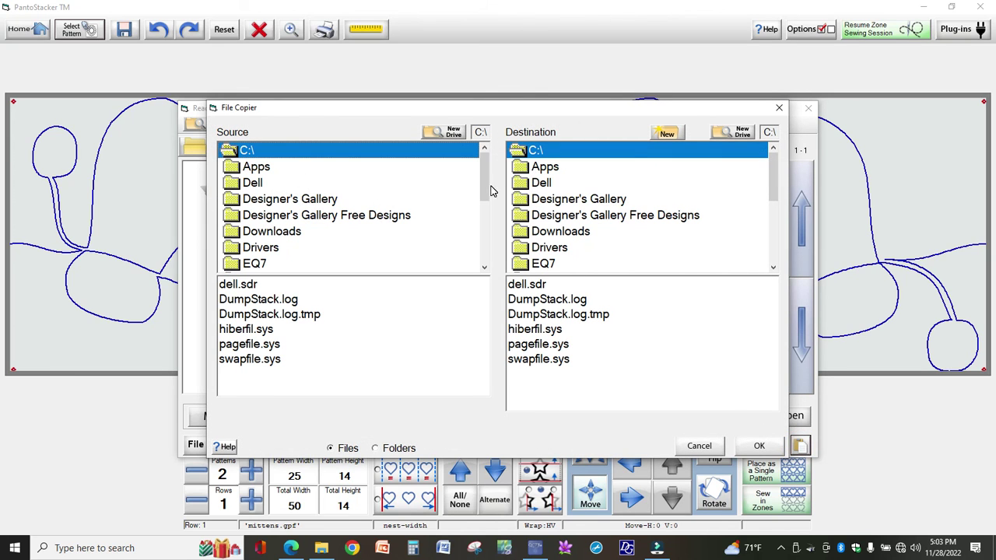
Close the File Copier and Read Pattern dialogs, leaving the two-repeat mittens row on canvas
{"action": "left_click_drag", "start_coordinate": [484, 193], "coordinate": [482, 226]}
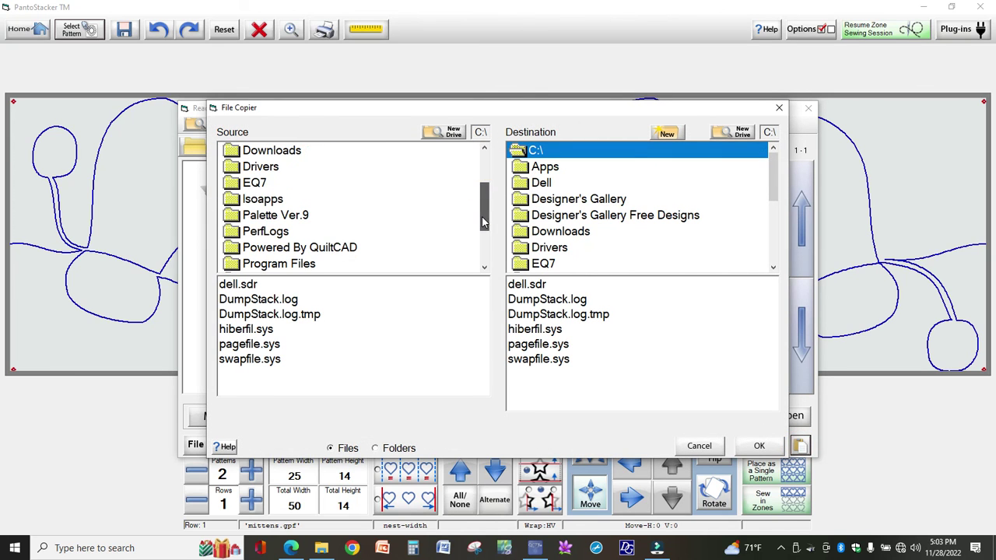
{"action": "left_click", "coordinate": [781, 111]}
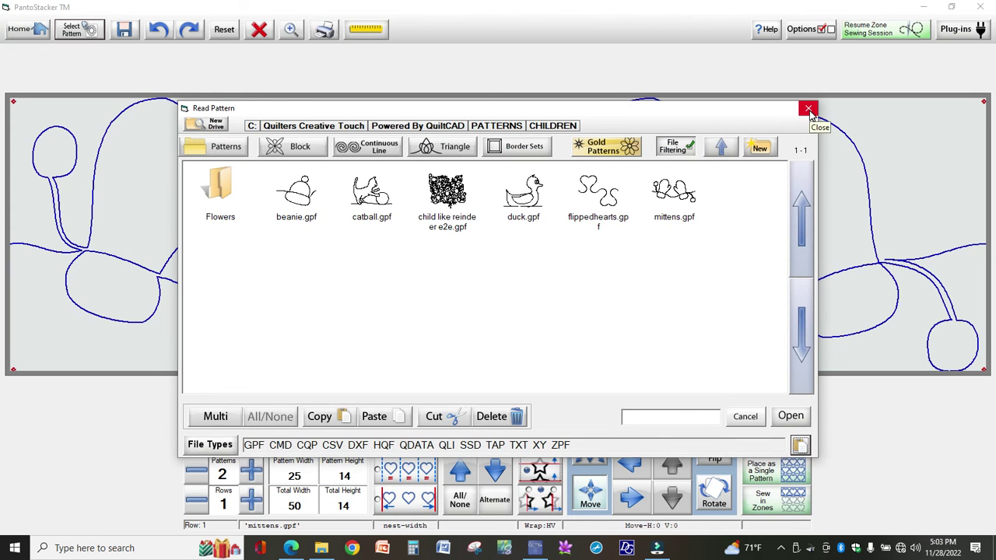
{"action": "left_click", "coordinate": [809, 110]}
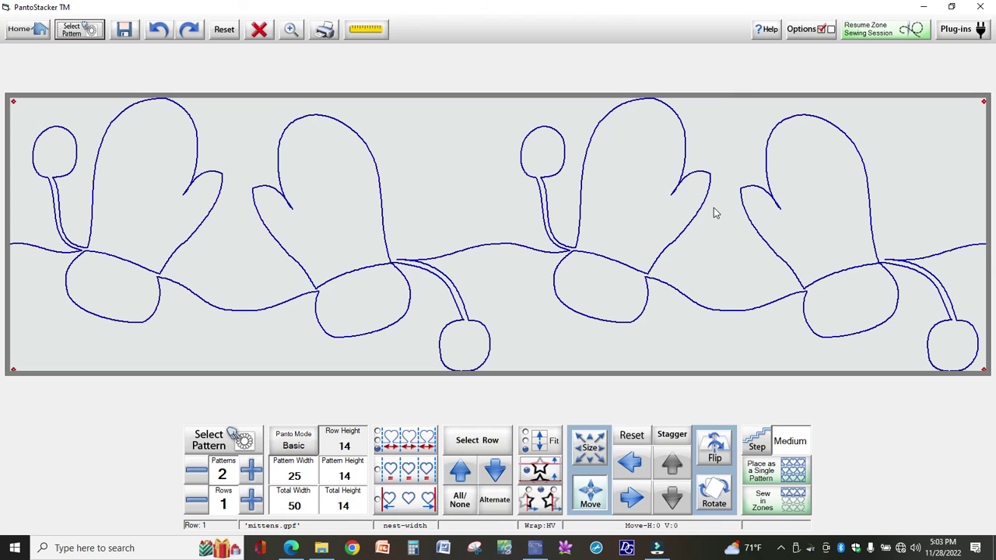